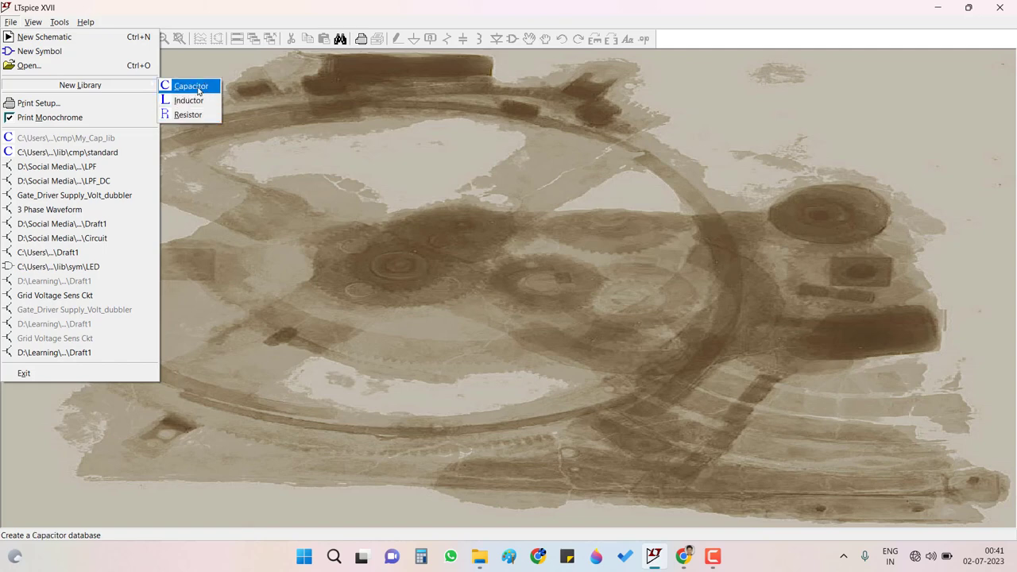
# Create a new capacitor library and maximize its empty database window
pyautogui.click(198, 91)
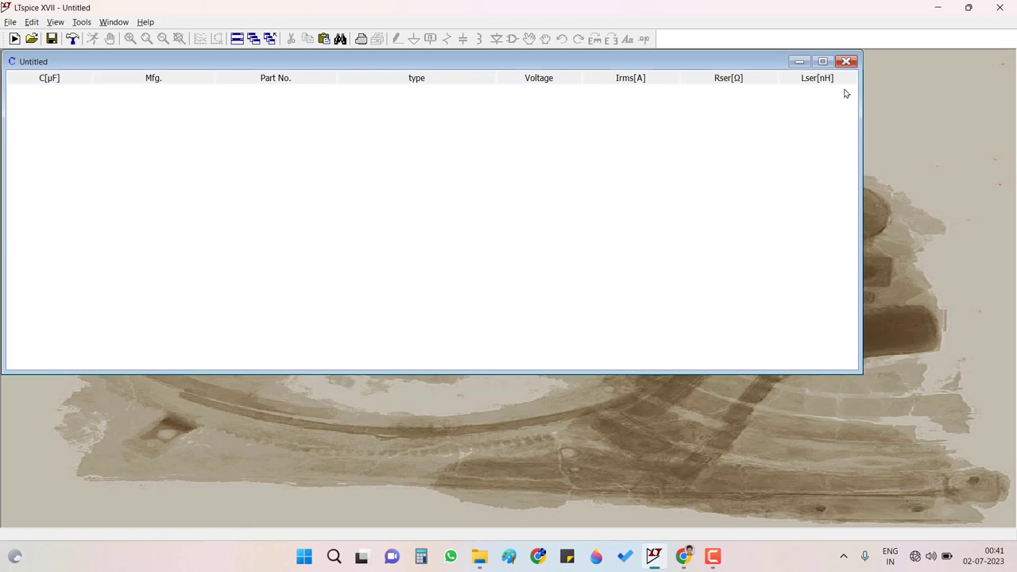
pyautogui.click(822, 62)
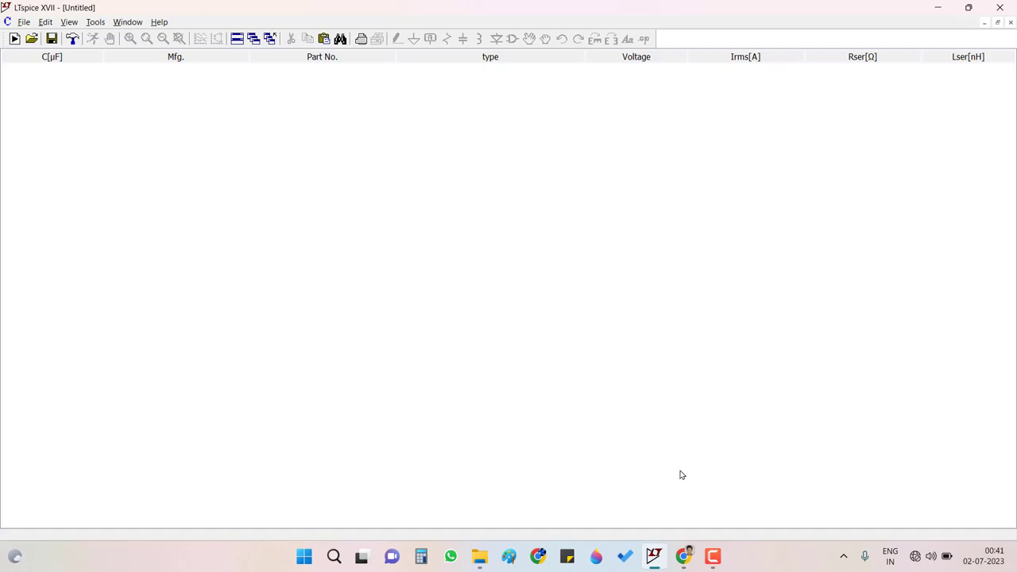
# Switch to the film capacitor datasheet in Chrome and highlight the 3.0 µF row of the 1100 V DC group
pyautogui.click(683, 558)
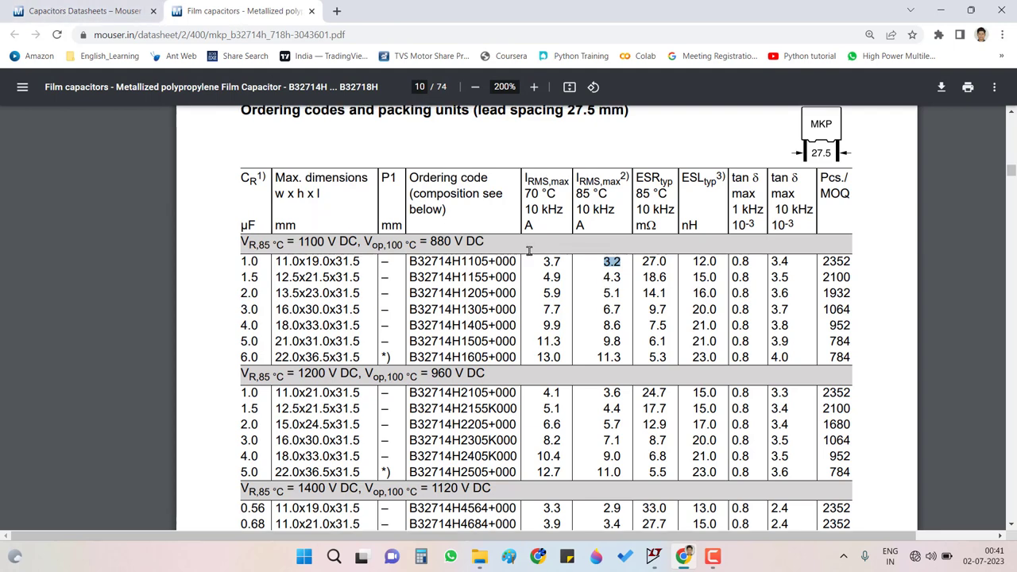
pyautogui.scroll(1, 528, 251)
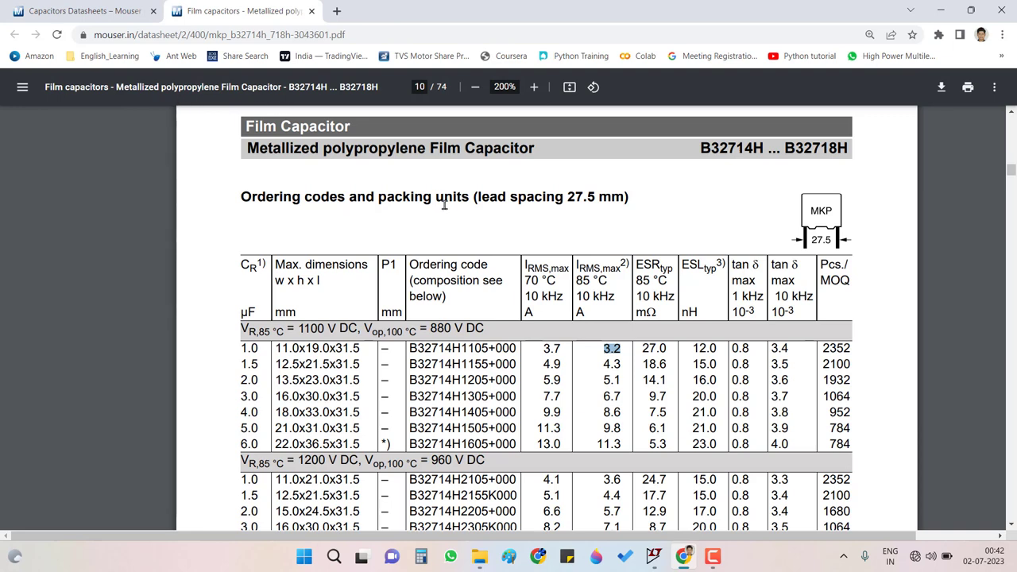
pyautogui.scroll(-2, 441, 239)
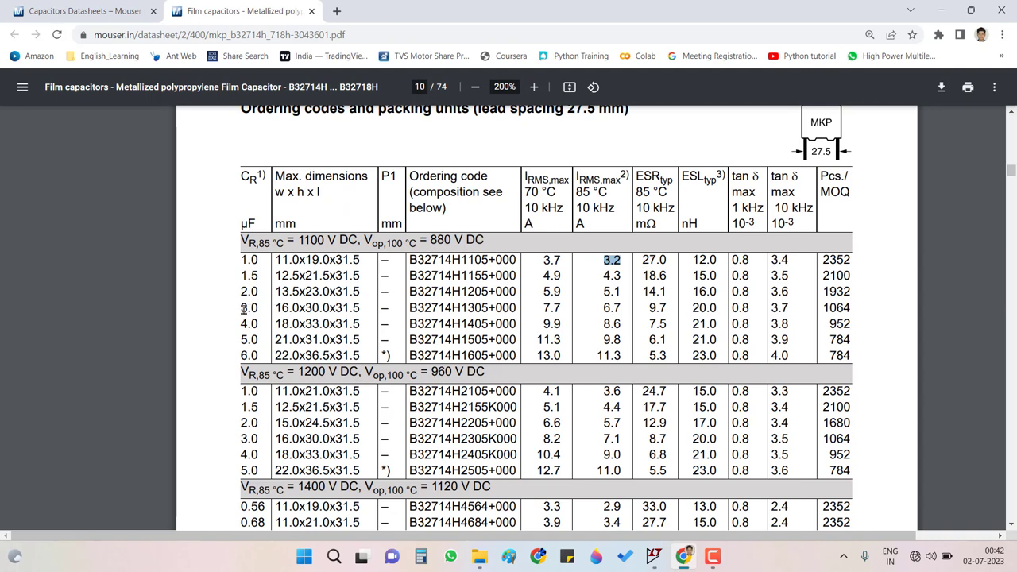
pyautogui.moveTo(238, 308); pyautogui.dragTo(850, 309)
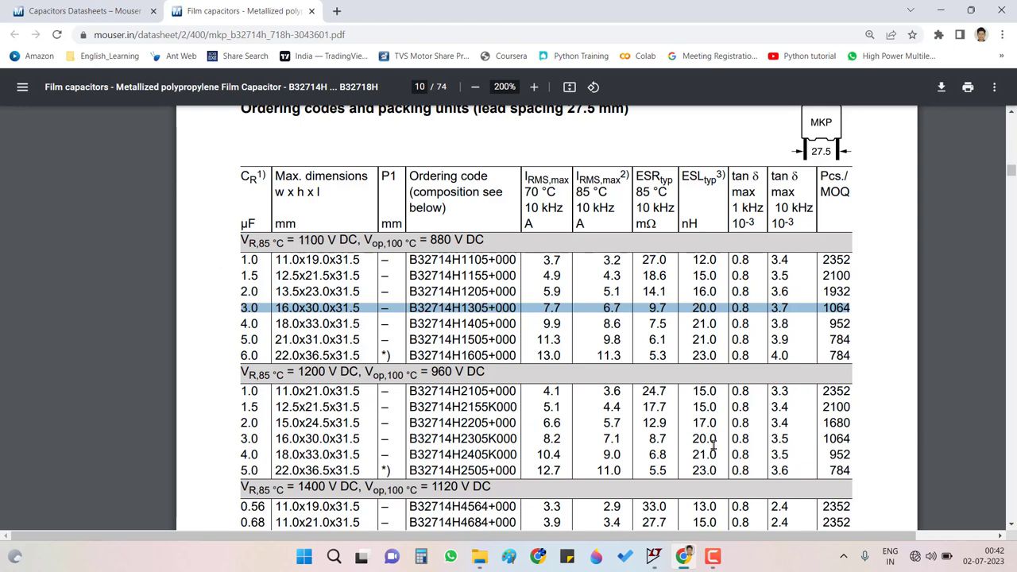
# Return to LTspice and add a capacitor record with the manufacturer TDK, taken from the datasheet in Chrome
pyautogui.click(652, 561)
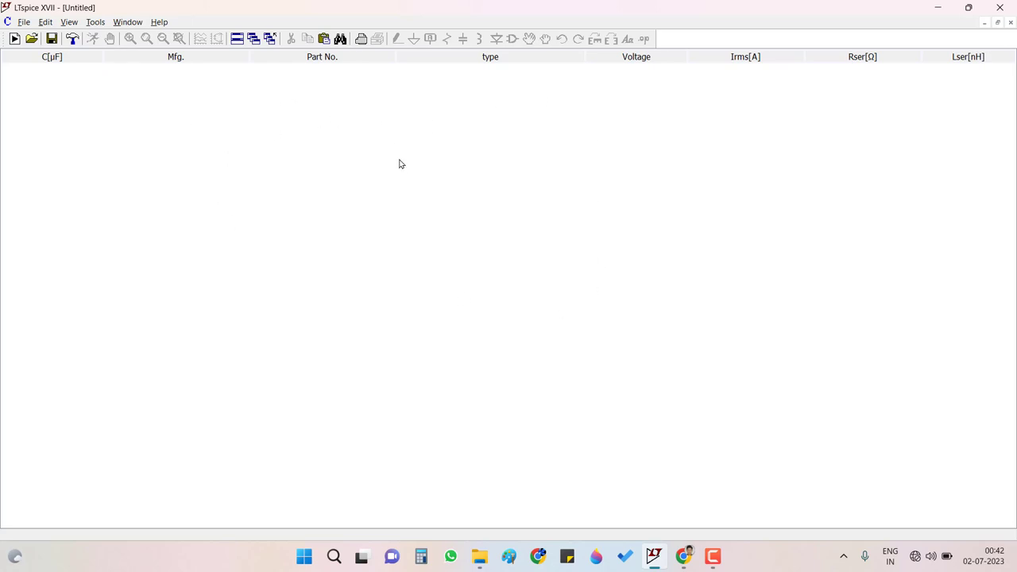
pyautogui.rightClick(360, 155)
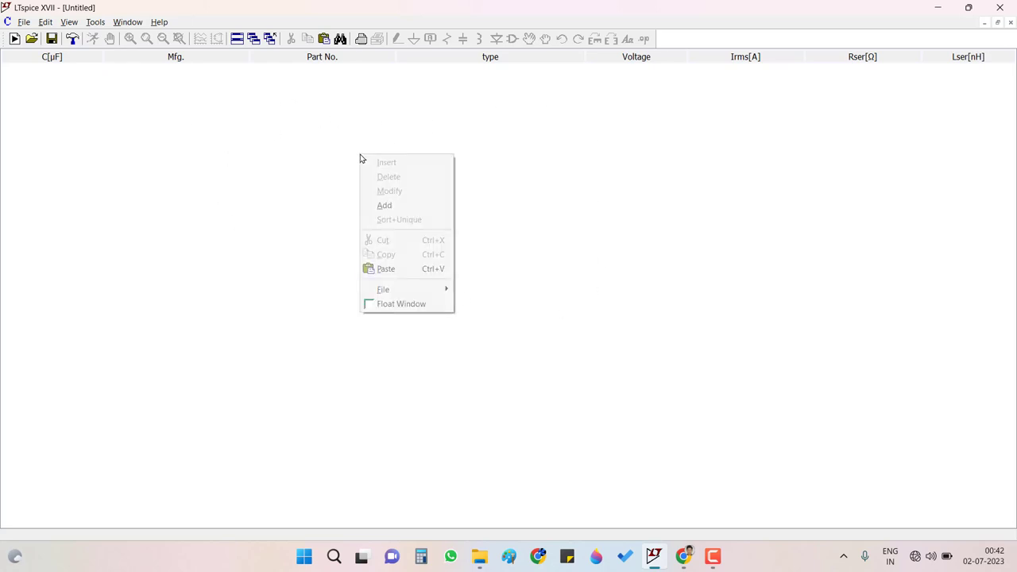
pyautogui.click(387, 209)
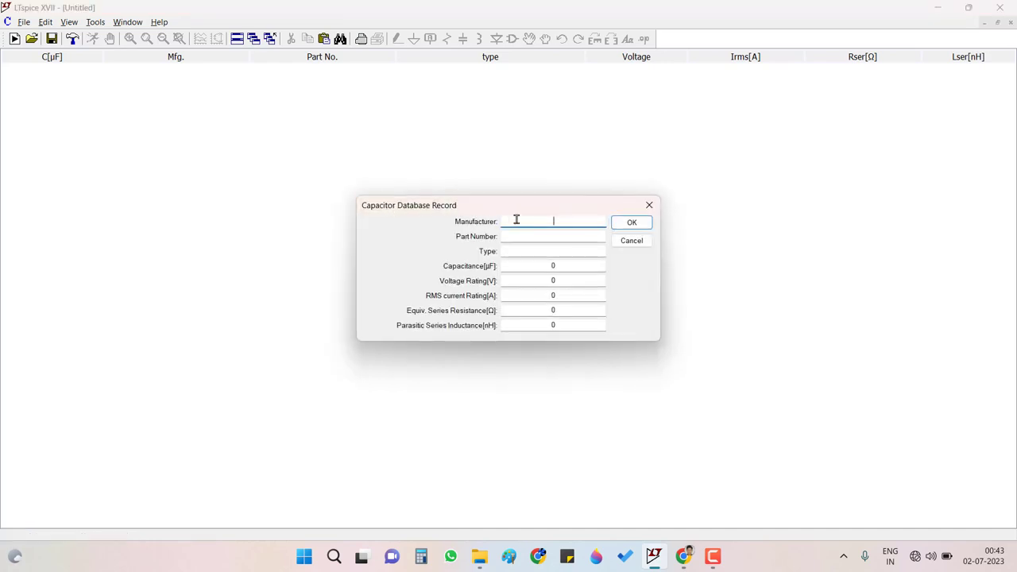
pyautogui.click(682, 558)
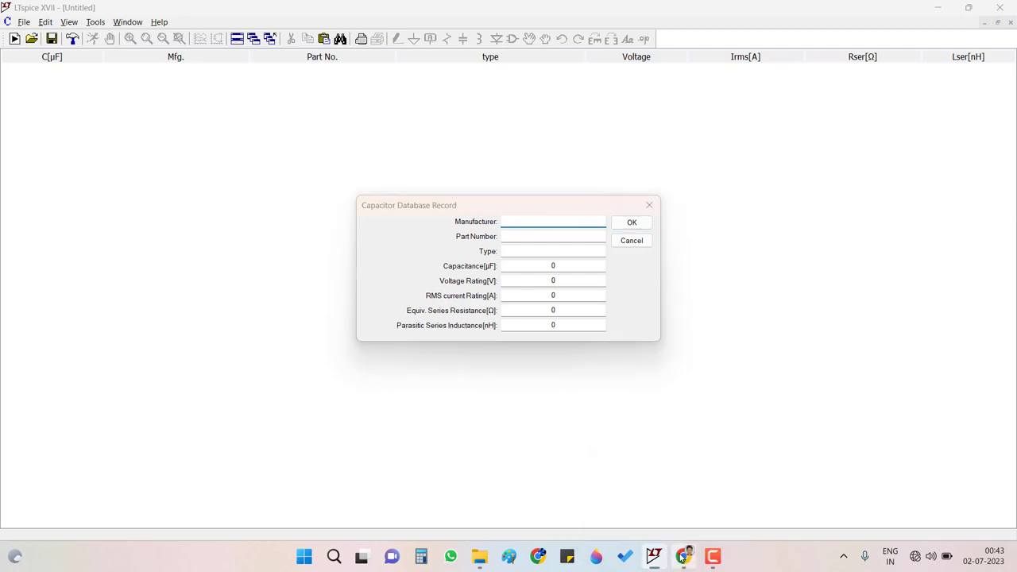
pyautogui.scroll(3, 806, 148)
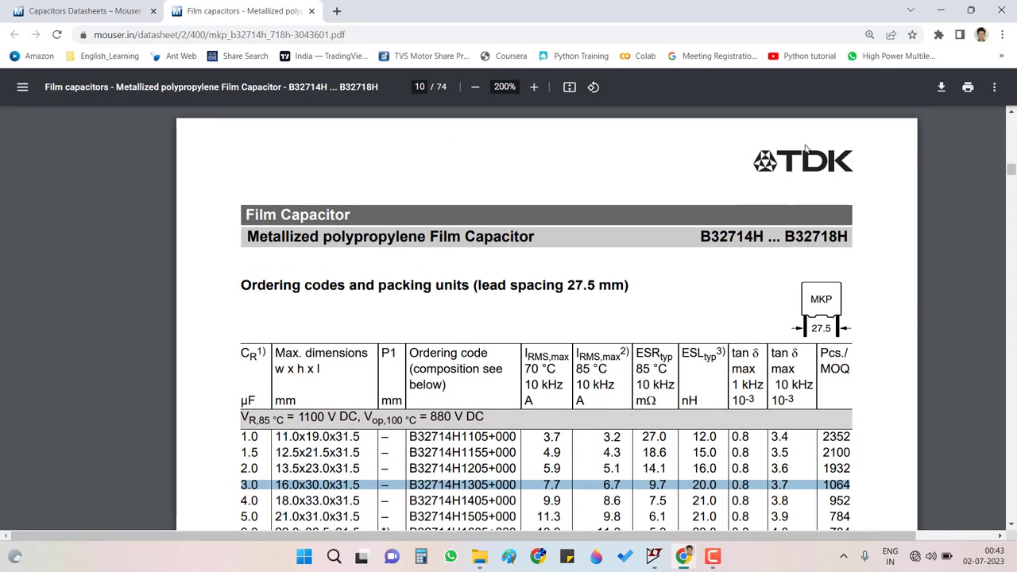
pyautogui.click(654, 556)
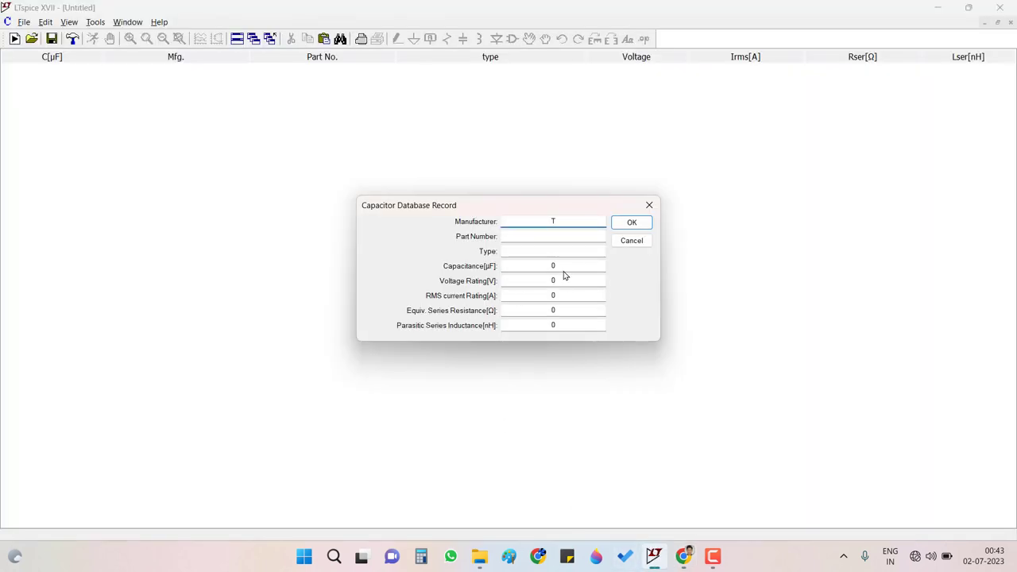
pyautogui.write('TDK')
# Copy the ordering code B32714H1305 from the Chrome datasheet into the LTspice record's part number
pyautogui.click(560, 233)
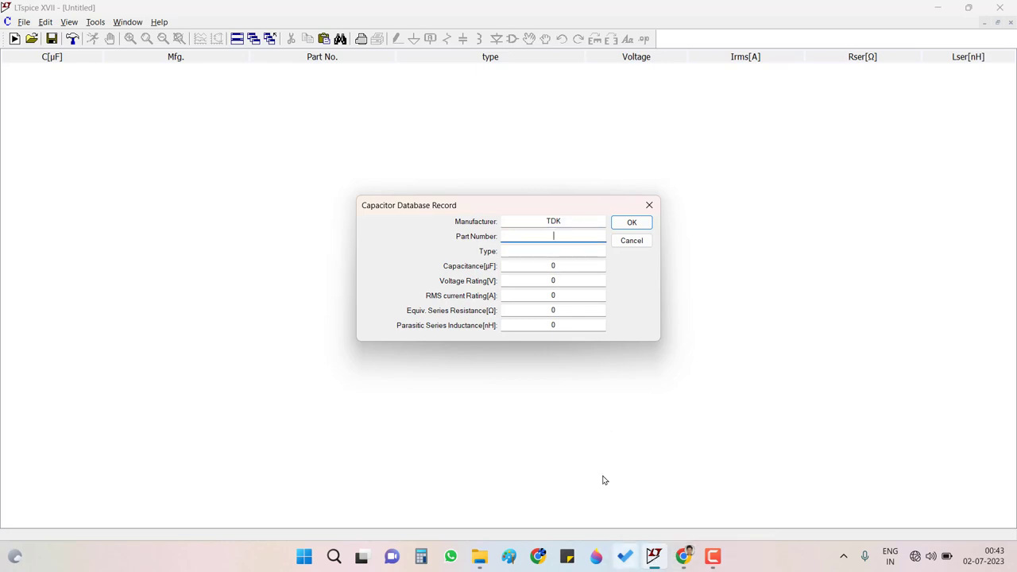
pyautogui.click(683, 556)
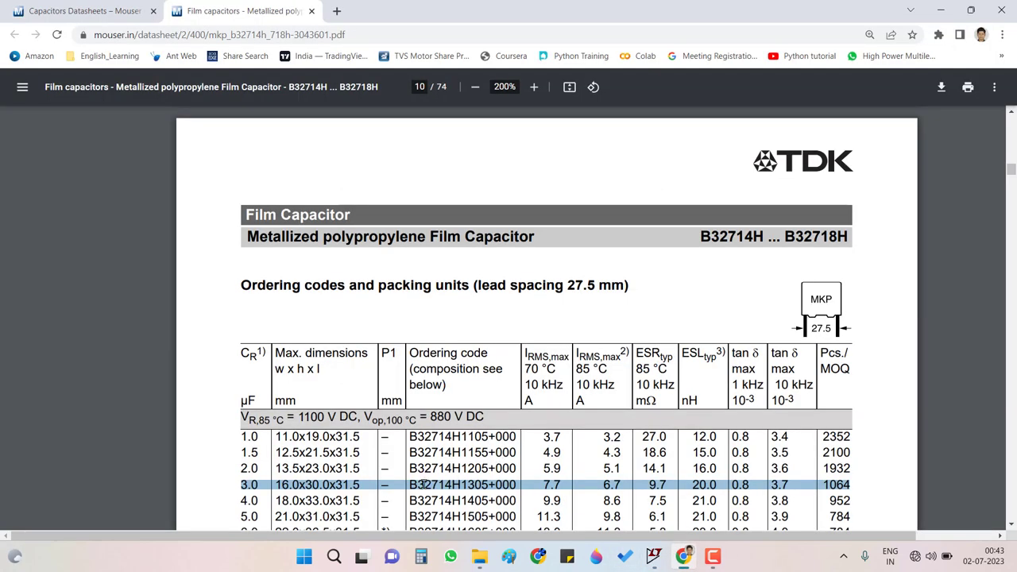
pyautogui.moveTo(410, 484); pyautogui.dragTo(490, 484)
pyautogui.hotkey('ctrl', 'c')
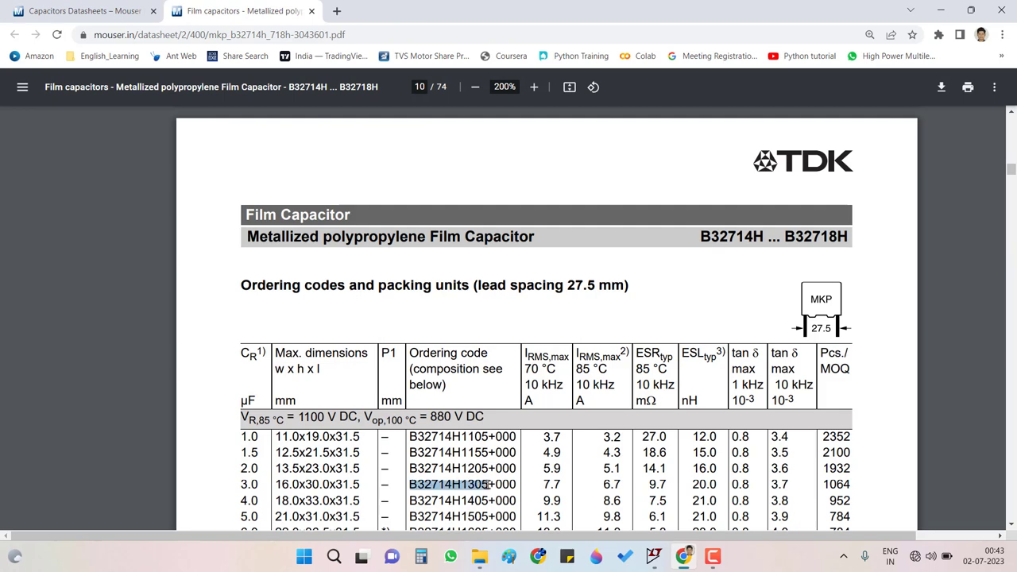
pyautogui.click(653, 556)
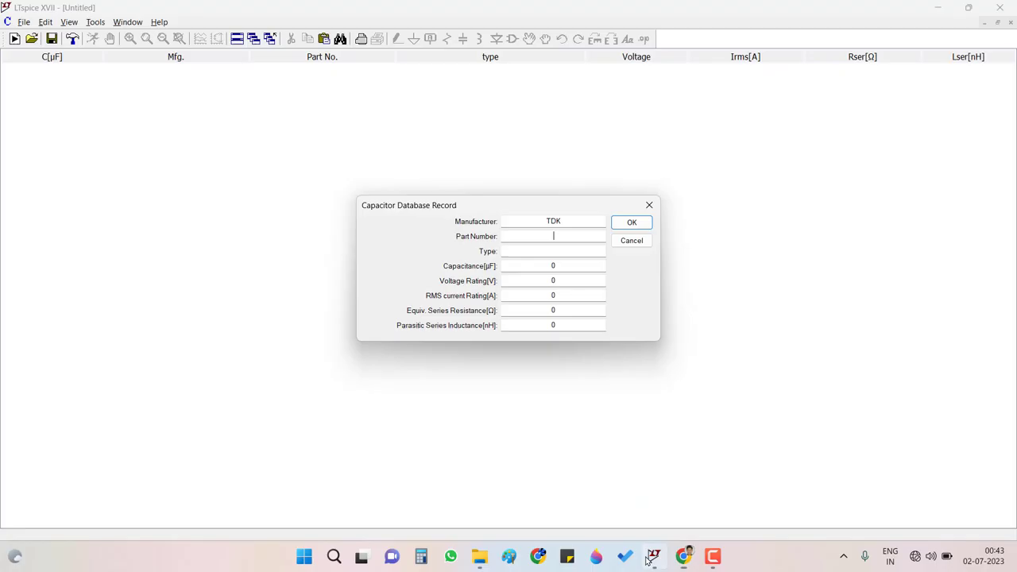
pyautogui.hotkey('ctrl', 'v')
# Copy the heading "Film Capacitor" from the Chrome datasheet into the LTspice record's type
pyautogui.click(537, 251)
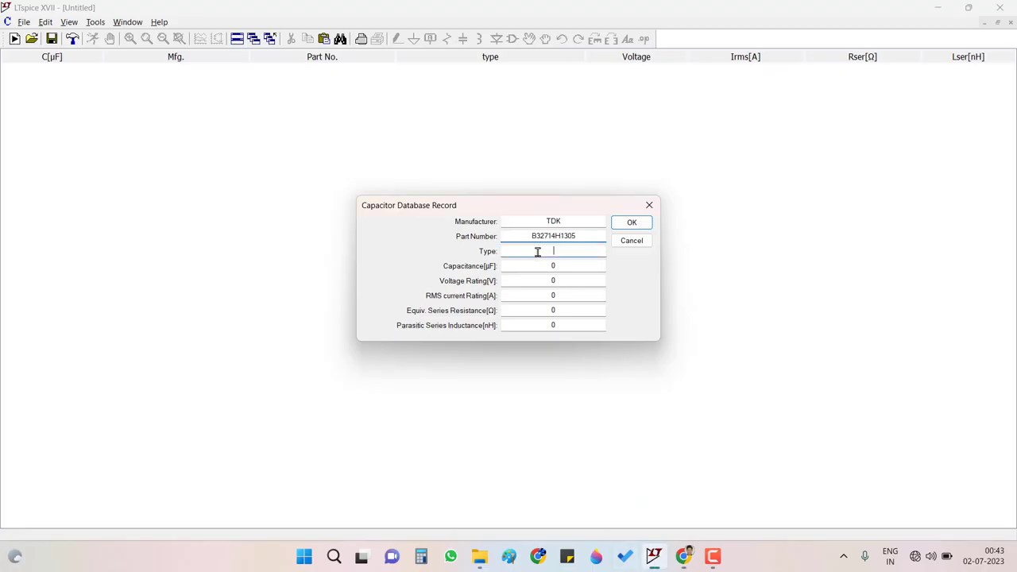
pyautogui.click(683, 556)
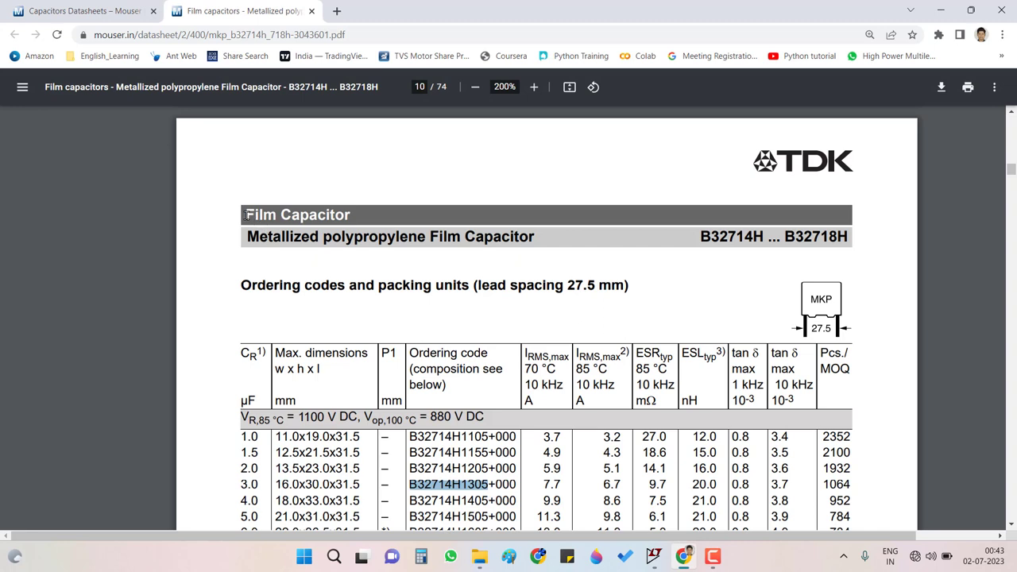
pyautogui.click(308, 214)
pyautogui.moveTo(350, 214); pyautogui.dragTo(247, 215)
pyautogui.hotkey('ctrl', 'c')
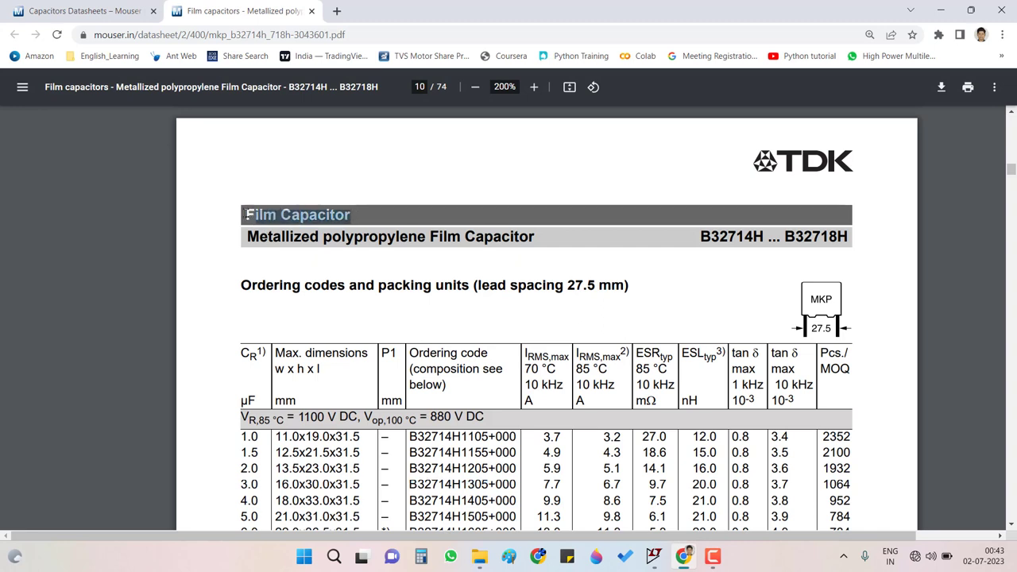
pyautogui.click(653, 556)
pyautogui.hotkey('ctrl', 'v')
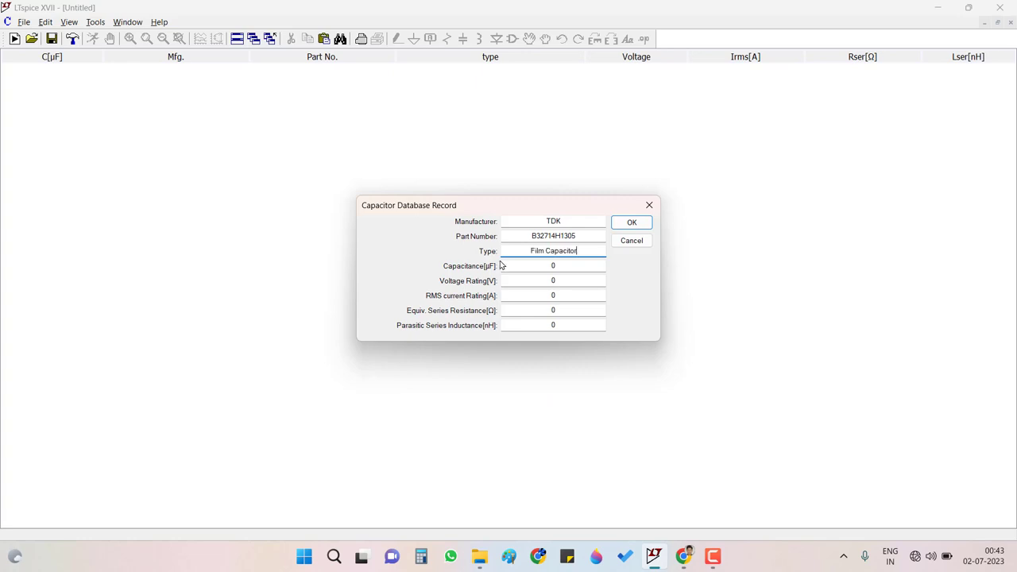
# Set the record's capacitance to 3 µF and its voltage rating to 1100 V, consulting the datasheet in Chrome
pyautogui.doubleClick(553, 267)
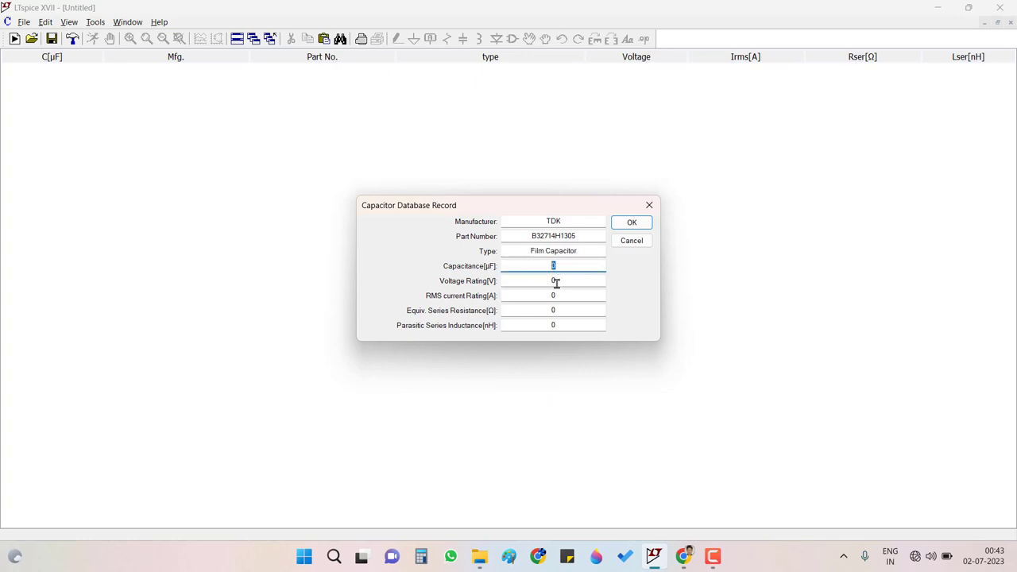
pyautogui.write('3')
pyautogui.click(691, 563)
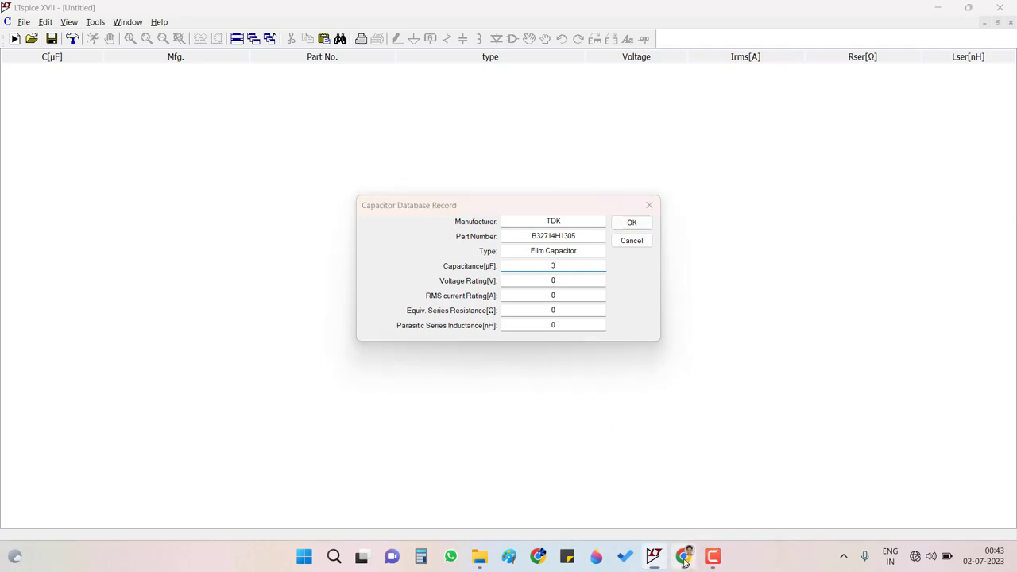
pyautogui.scroll(-1, 346, 301)
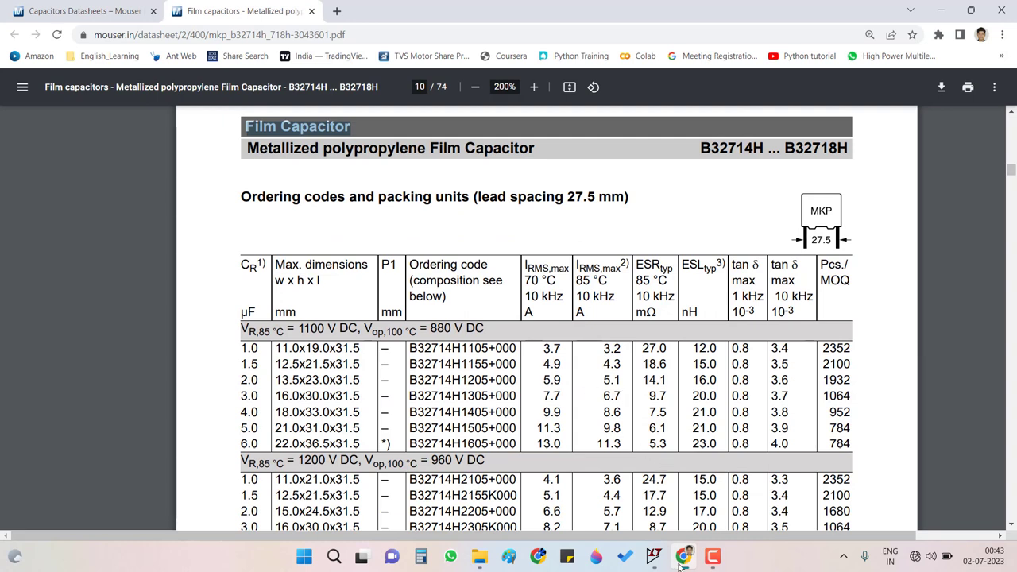
pyautogui.click(654, 558)
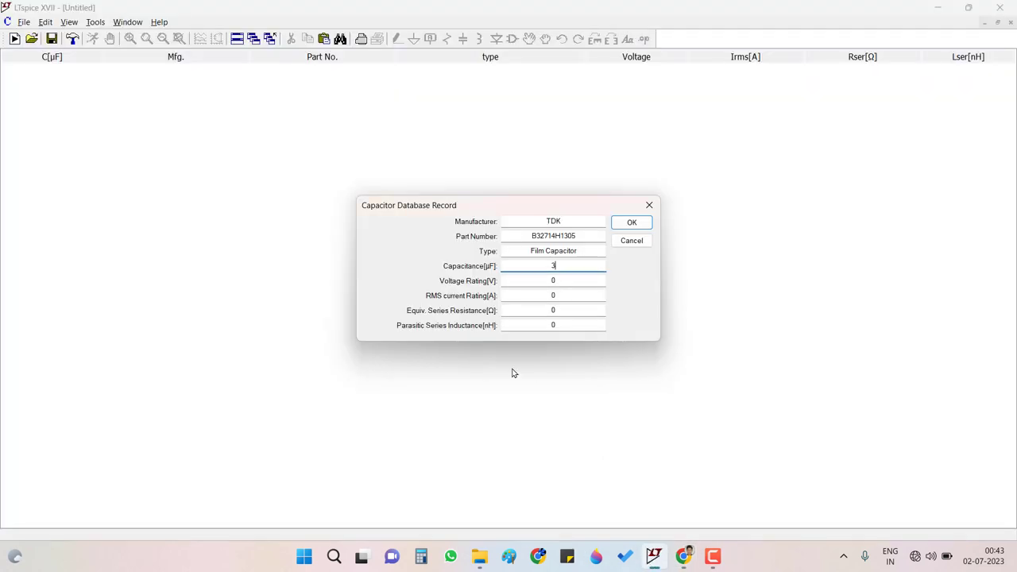
pyautogui.click(573, 280)
pyautogui.click(683, 557)
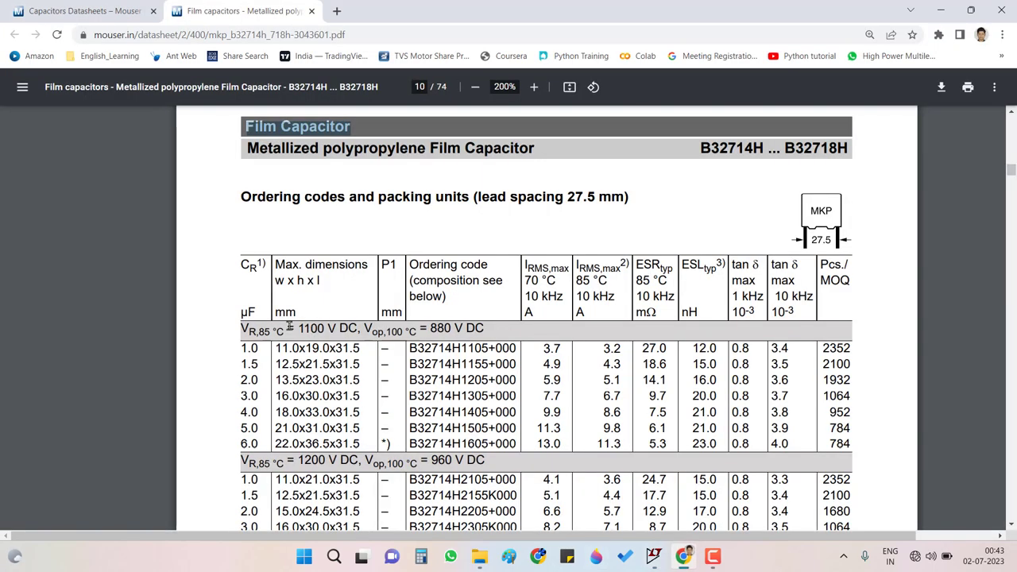
pyautogui.moveTo(298, 328); pyautogui.dragTo(324, 328)
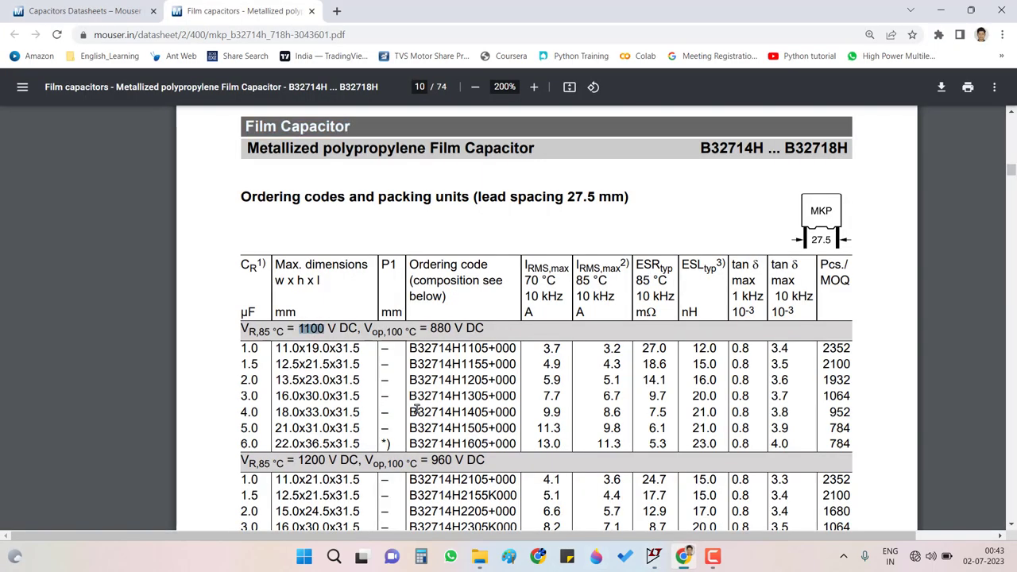
pyautogui.click(654, 558)
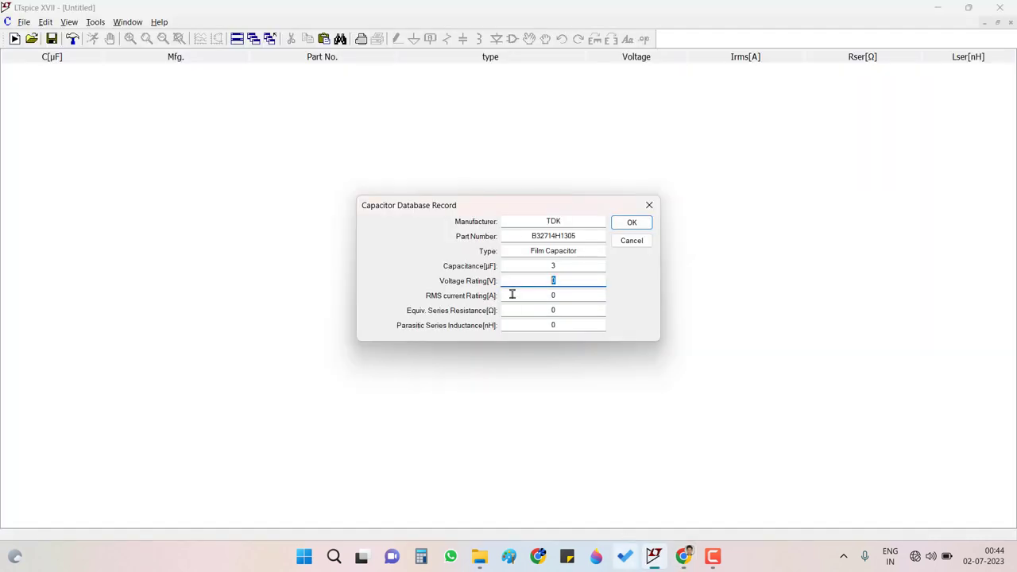
pyautogui.write('1100')
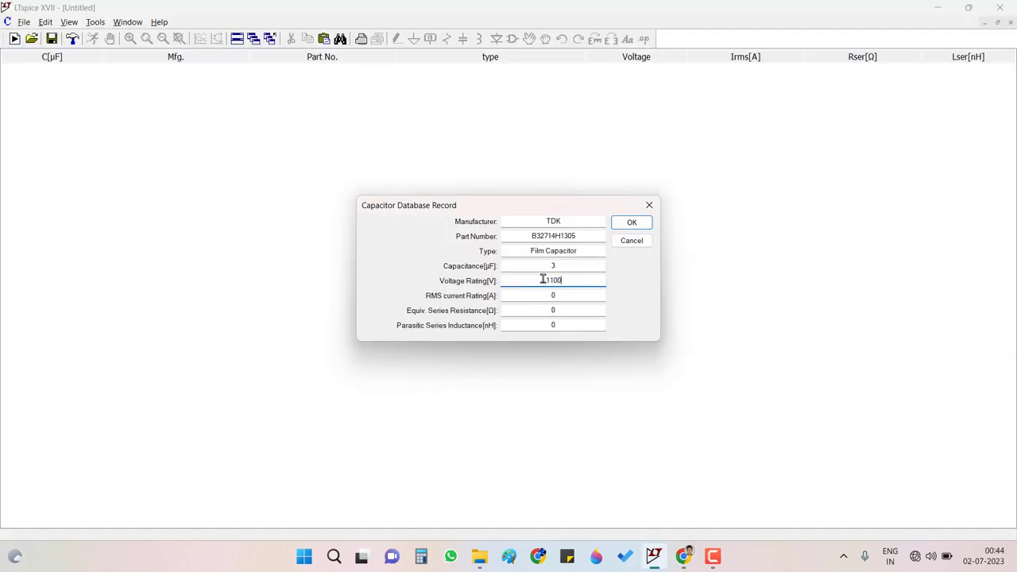
# Look up the 85 °C RMS current of the 3.0 µF part in Chrome and set the LTspice record's RMS current rating to 6.7 A
pyautogui.click(556, 296)
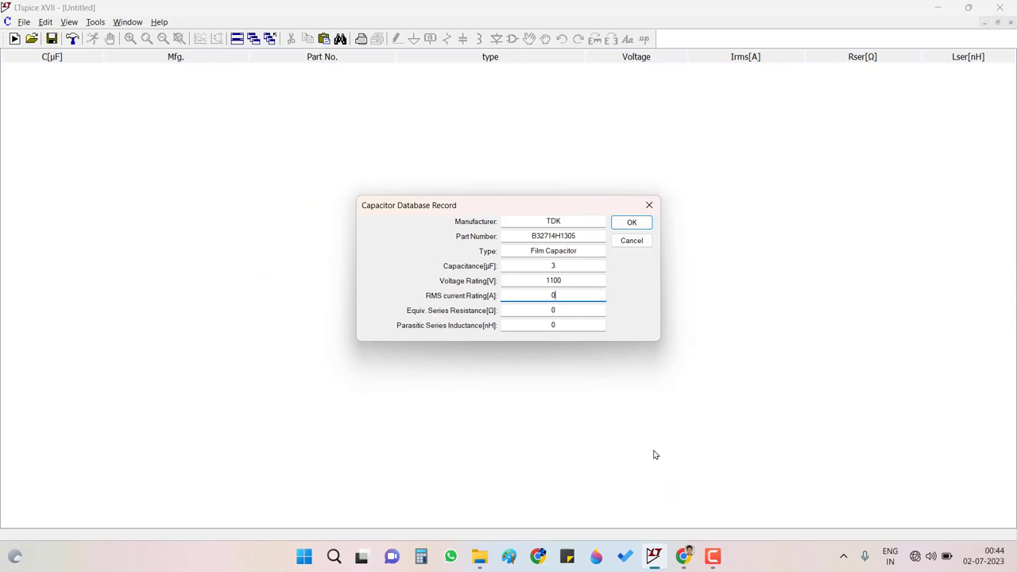
pyautogui.click(684, 556)
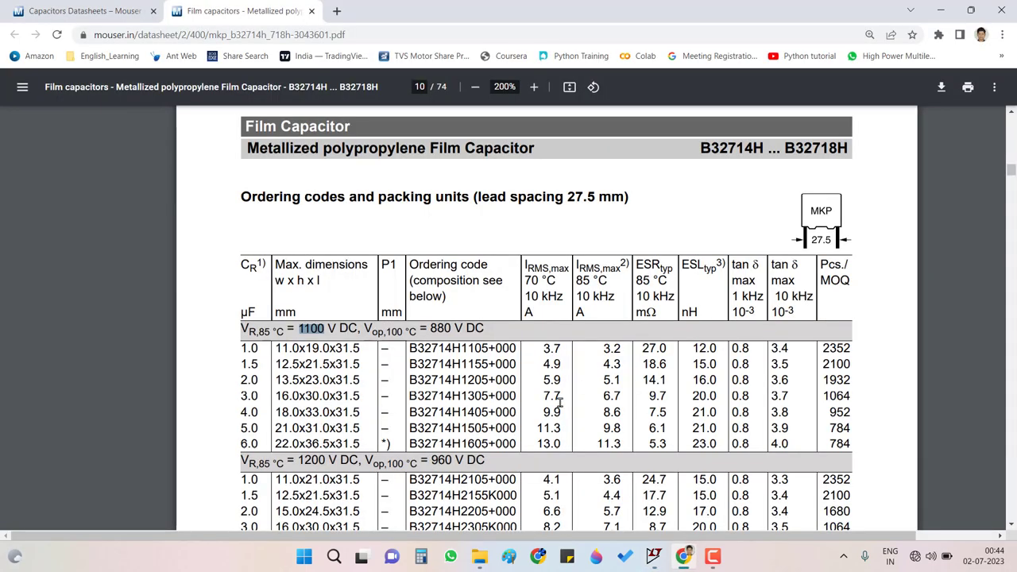
pyautogui.moveTo(602, 395); pyautogui.dragTo(622, 395)
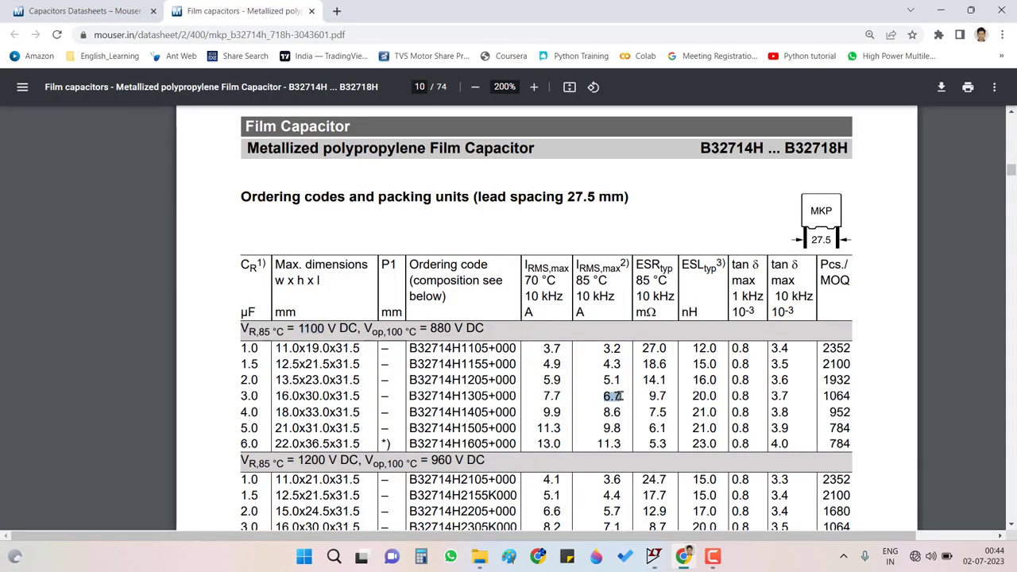
pyautogui.click(656, 556)
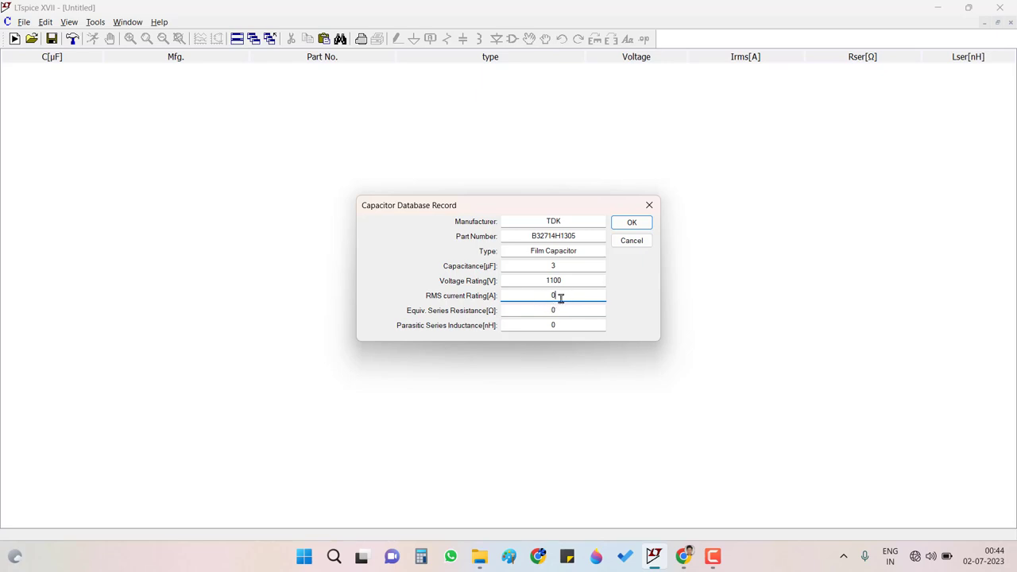
pyautogui.doubleClick(553, 295)
pyautogui.write('7')
# Look up the typical ESR at 85 °C of the 3.0 µF B32714H1305 part in the Chrome datasheet
pyautogui.click(577, 312)
pyautogui.moveTo(653, 559)
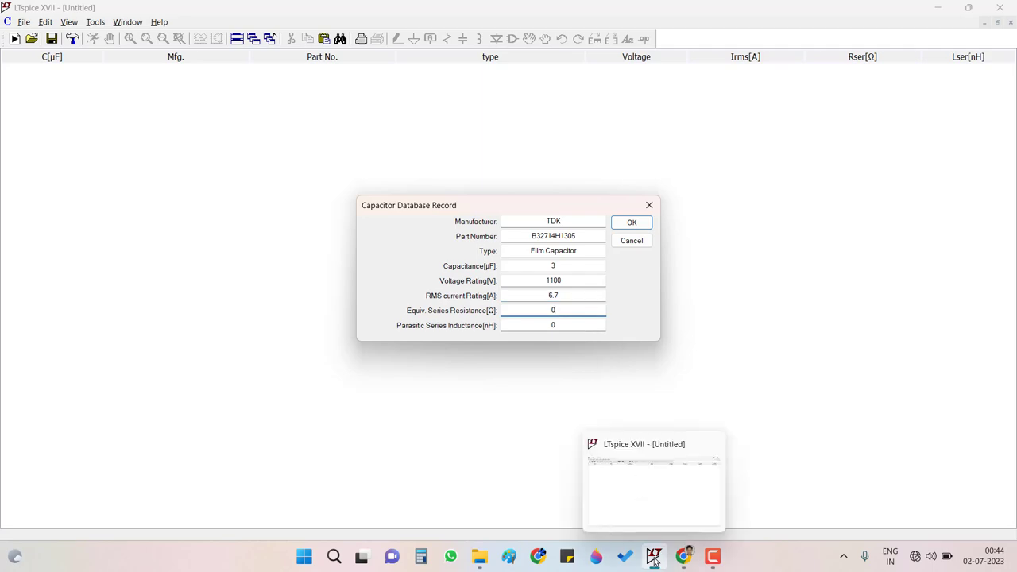
pyautogui.click(683, 556)
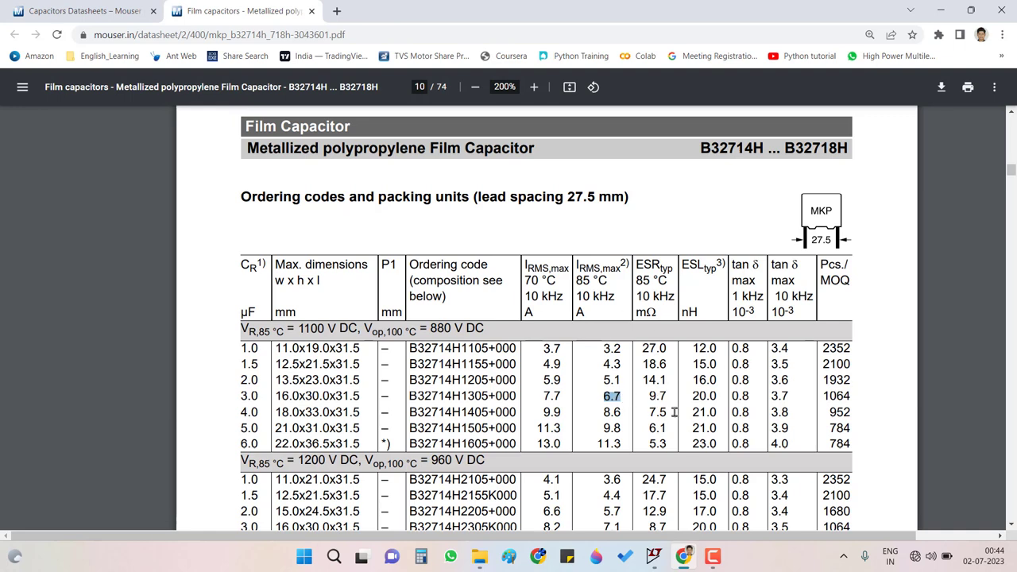
pyautogui.click(654, 556)
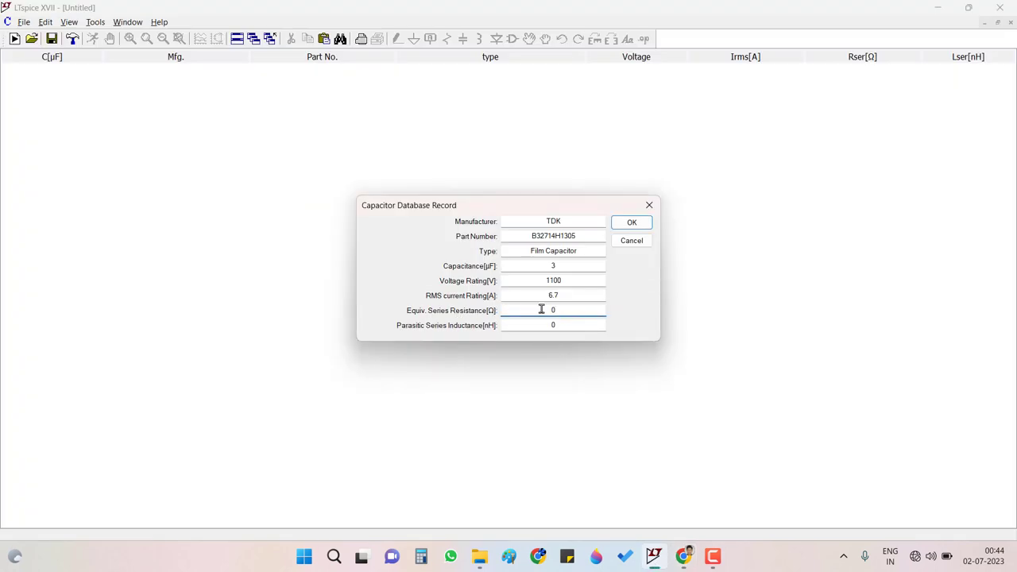
pyautogui.click(680, 560)
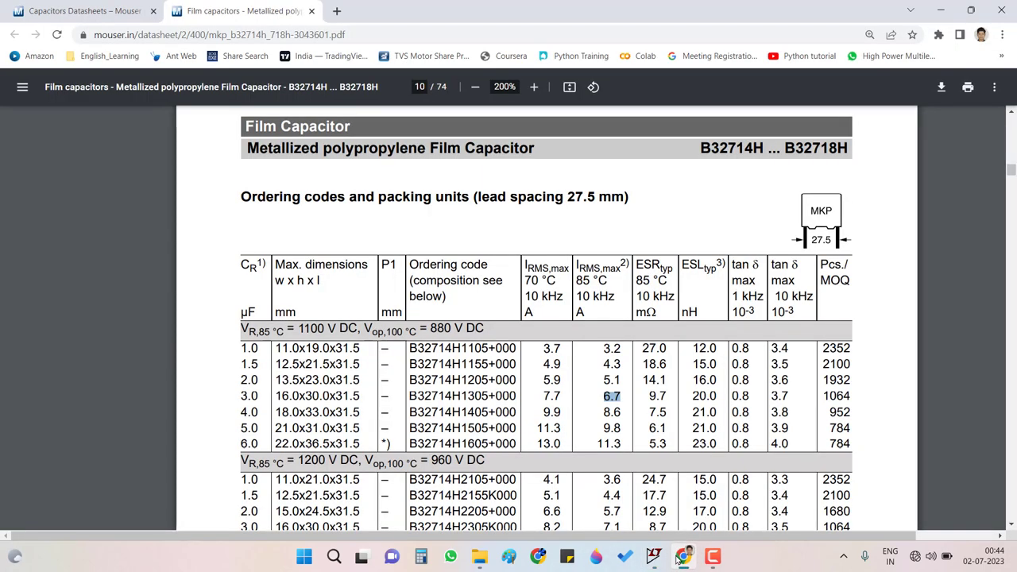
pyautogui.doubleClick(664, 395)
# Divide 9.7 by 1000 in Calculator to convert the ESR from milliohms to ohms
pyautogui.click(422, 557)
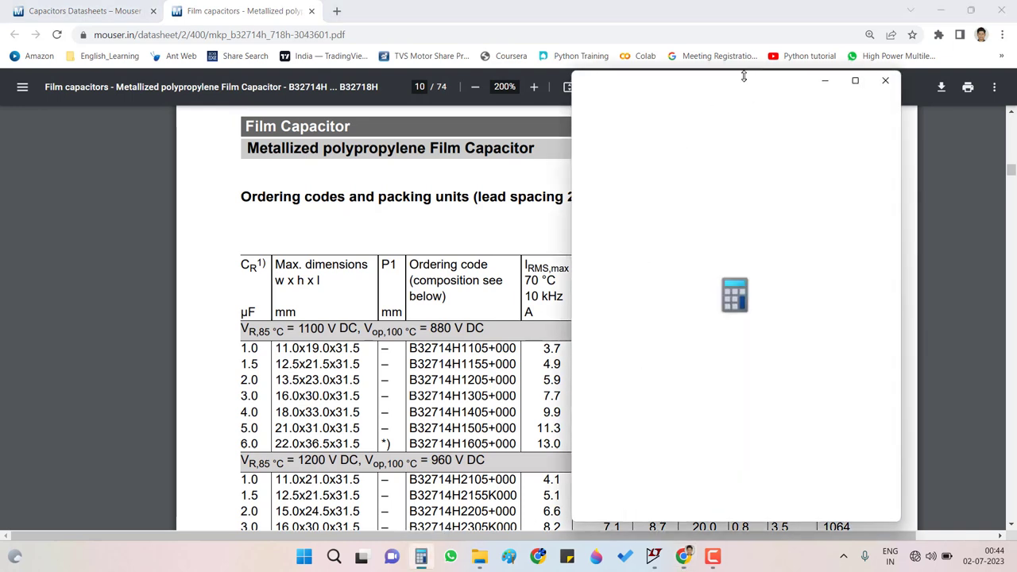
pyautogui.moveTo(710, 91); pyautogui.dragTo(390, 74)
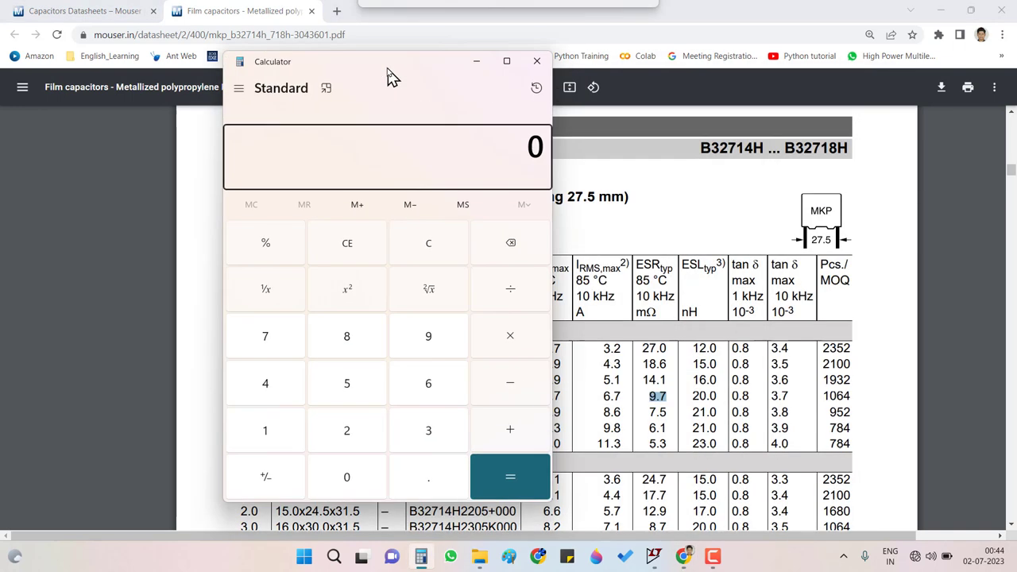
pyautogui.click(438, 351)
pyautogui.click(434, 480)
pyautogui.click(278, 340)
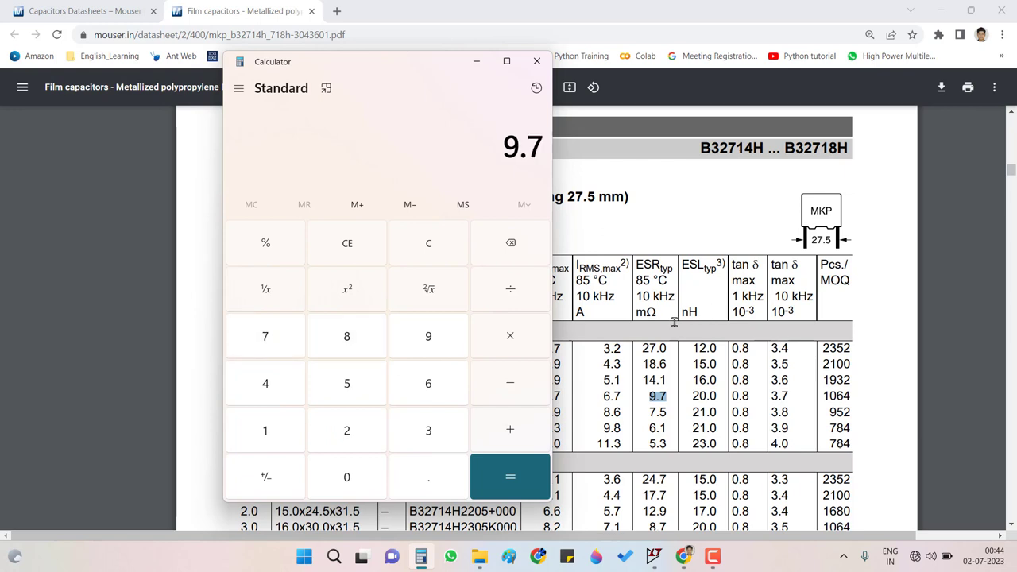
pyautogui.click(528, 296)
pyautogui.click(263, 429)
pyautogui.click(364, 478)
pyautogui.click(362, 477)
pyautogui.click(361, 476)
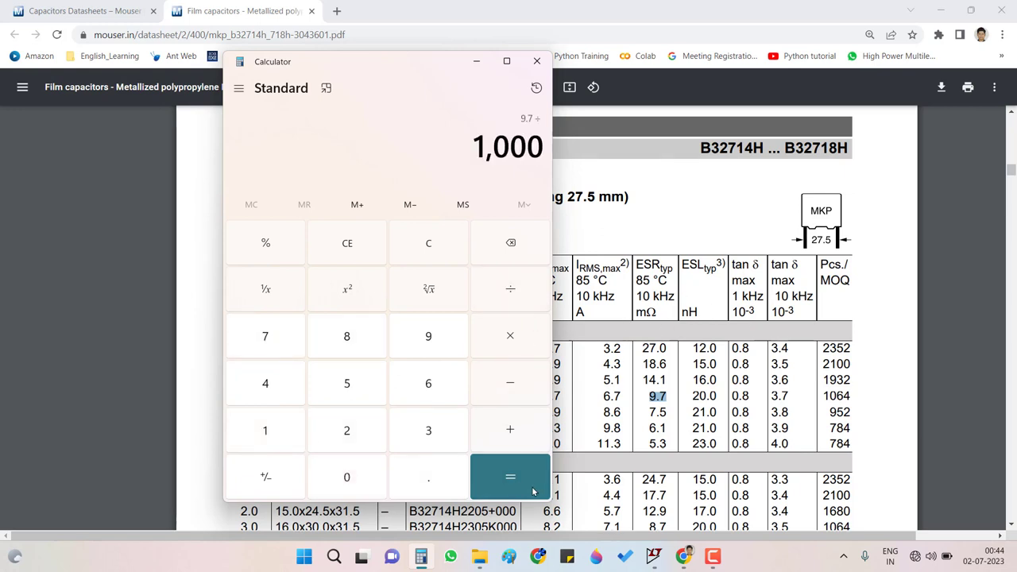
pyautogui.click(535, 491)
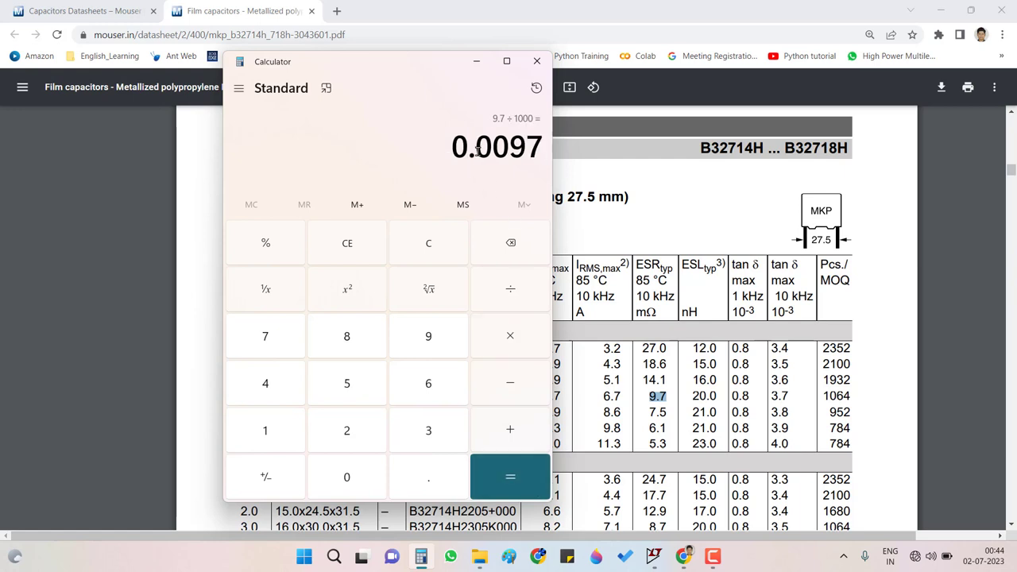
# Minimize Calculator and set the LTspice record's equivalent series resistance to 0.0097 Ω
pyautogui.click(476, 61)
pyautogui.click(653, 557)
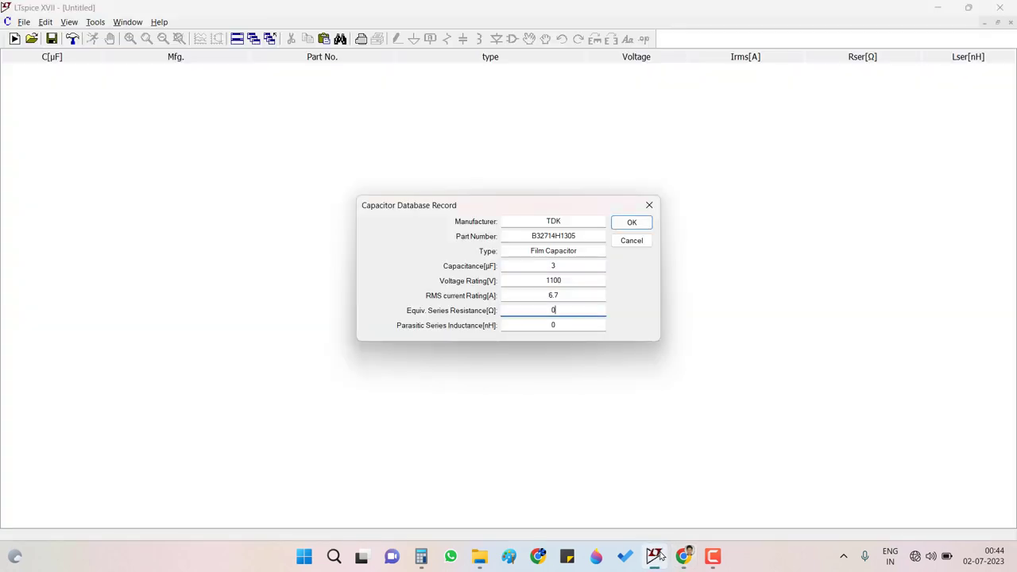
pyautogui.doubleClick(546, 313)
pyautogui.write('0.0097')
# Look up the part's ESL in Chrome, set the LTspice record's parasitic series inductance to 20 nH and accept the record
pyautogui.click(567, 325)
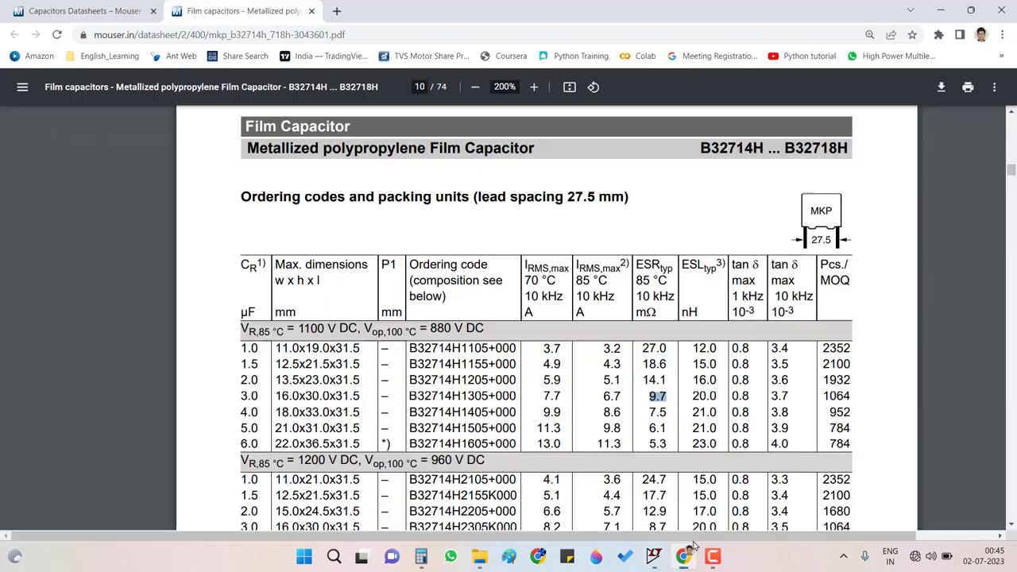
pyautogui.click(683, 557)
pyautogui.moveTo(691, 394); pyautogui.dragTo(712, 394)
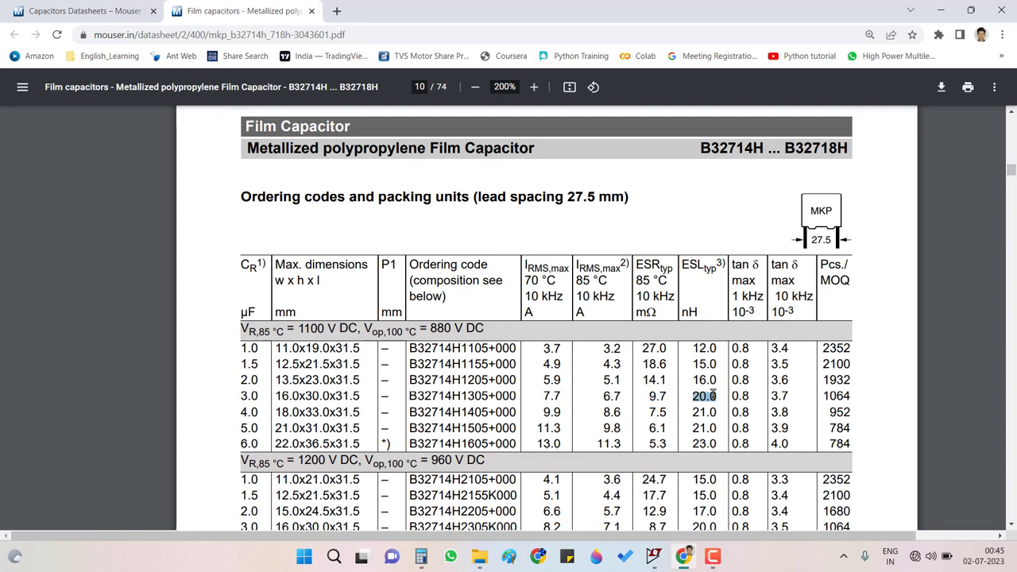
pyautogui.click(653, 561)
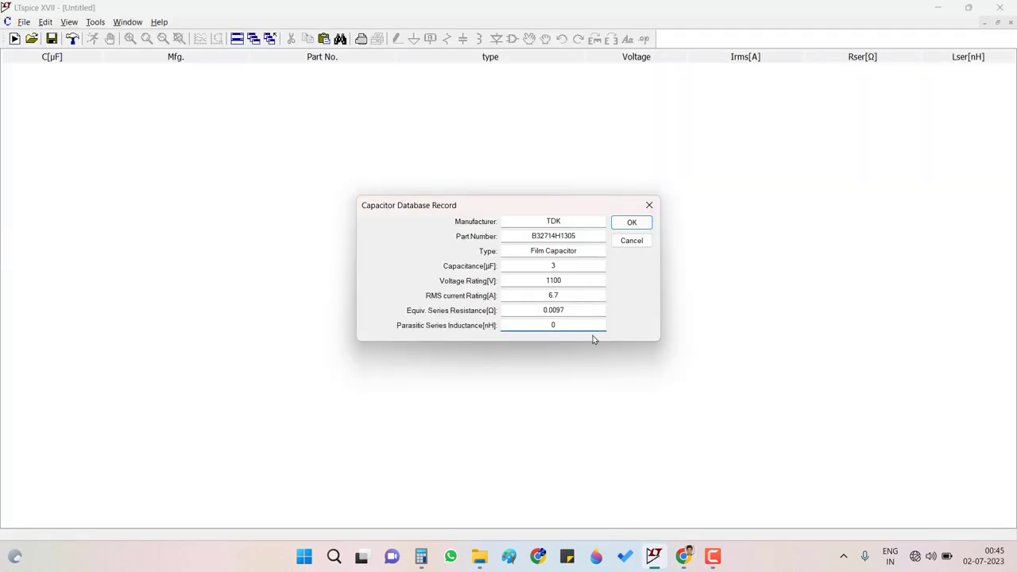
pyautogui.write('20')
pyautogui.press('BackSpace')
pyautogui.click(634, 225)
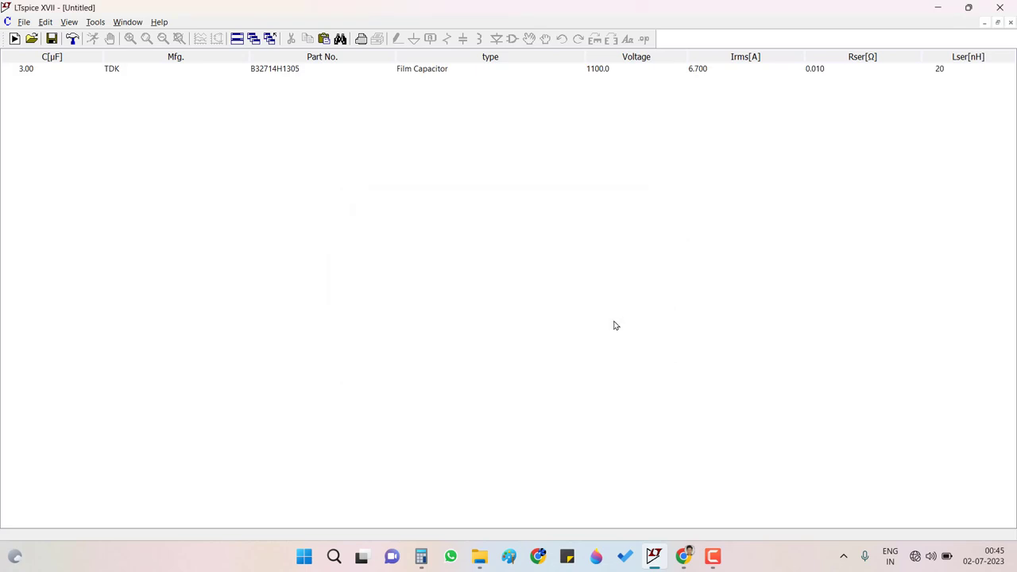
# Open the TDK capacitor entry for modification to review its values, and close it without changes
pyautogui.click(441, 73)
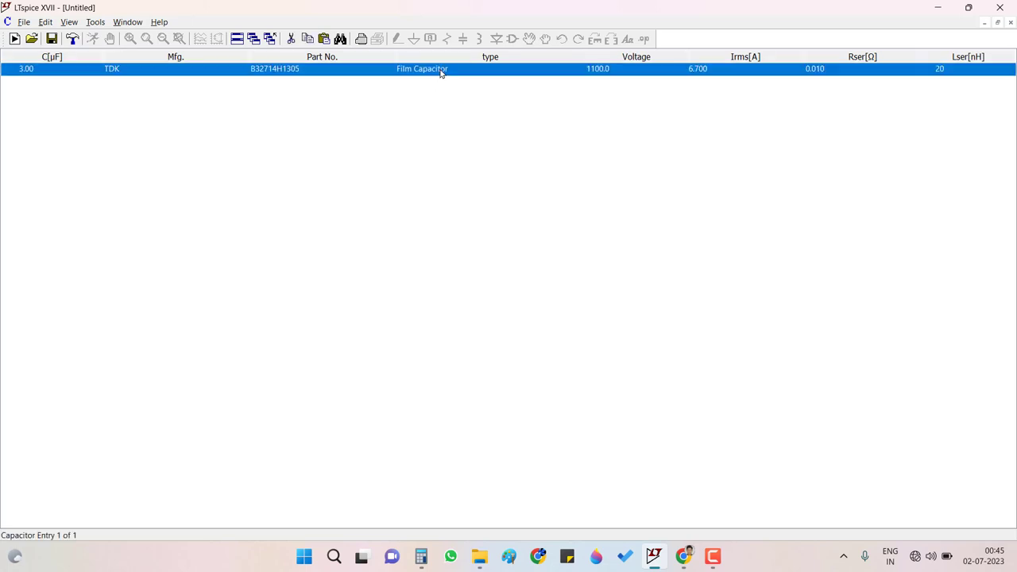
pyautogui.rightClick(441, 73)
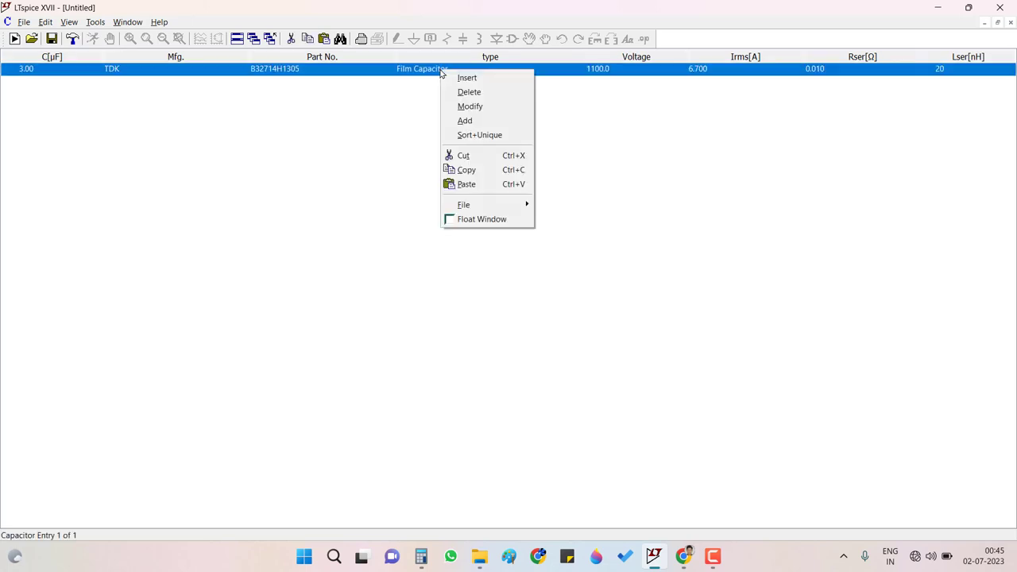
pyautogui.click(494, 107)
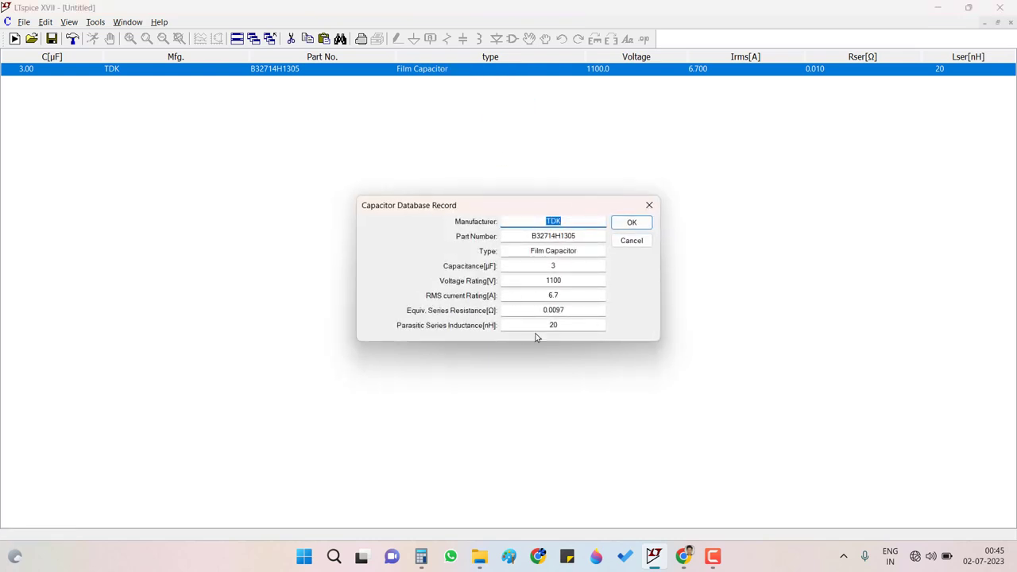
pyautogui.click(639, 241)
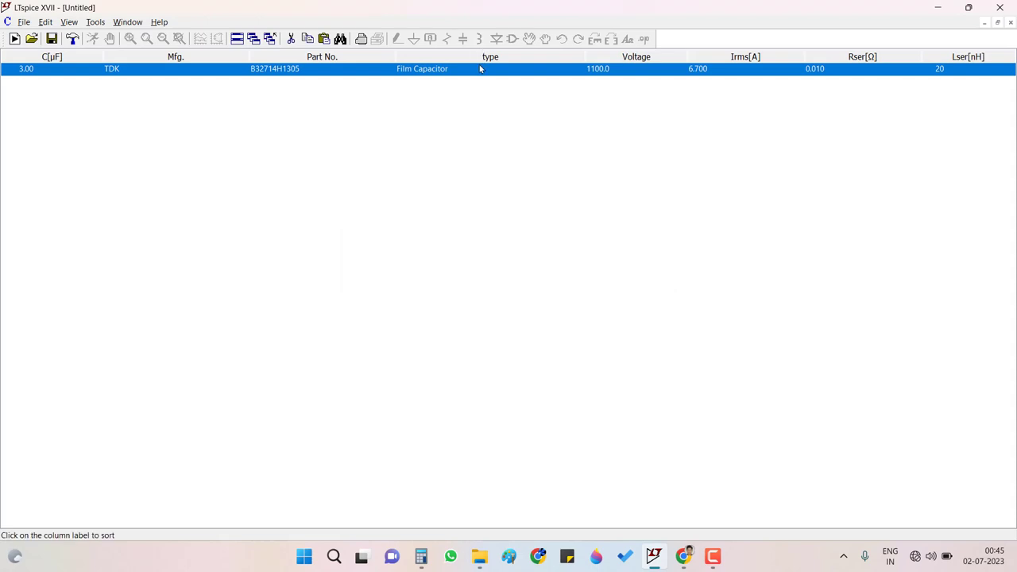
# Save the capacitor database as My_Cap_lib in the LTspiceXVII lib\cmp folder
pyautogui.rightClick(480, 69)
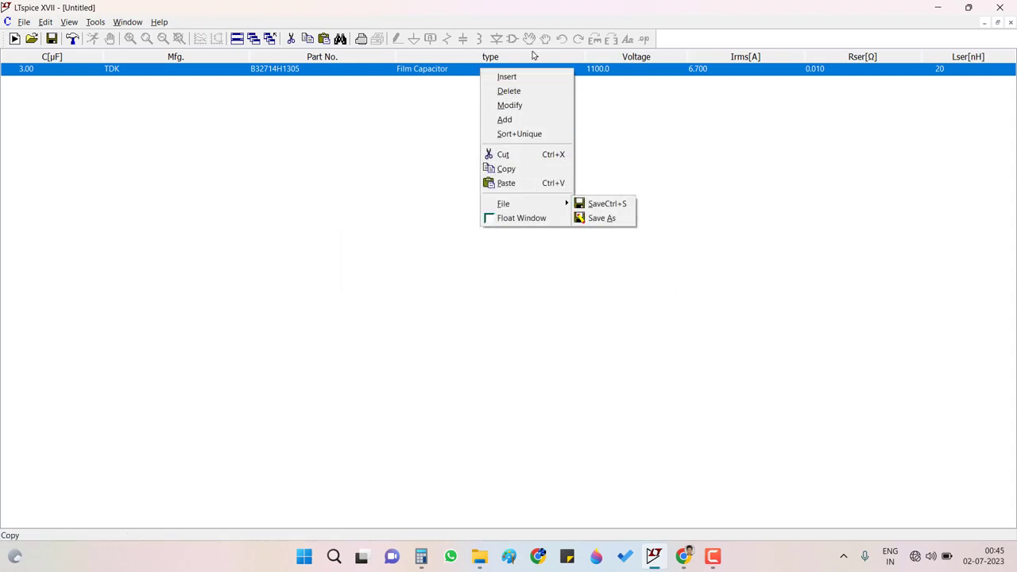
pyautogui.moveTo(537, 207)
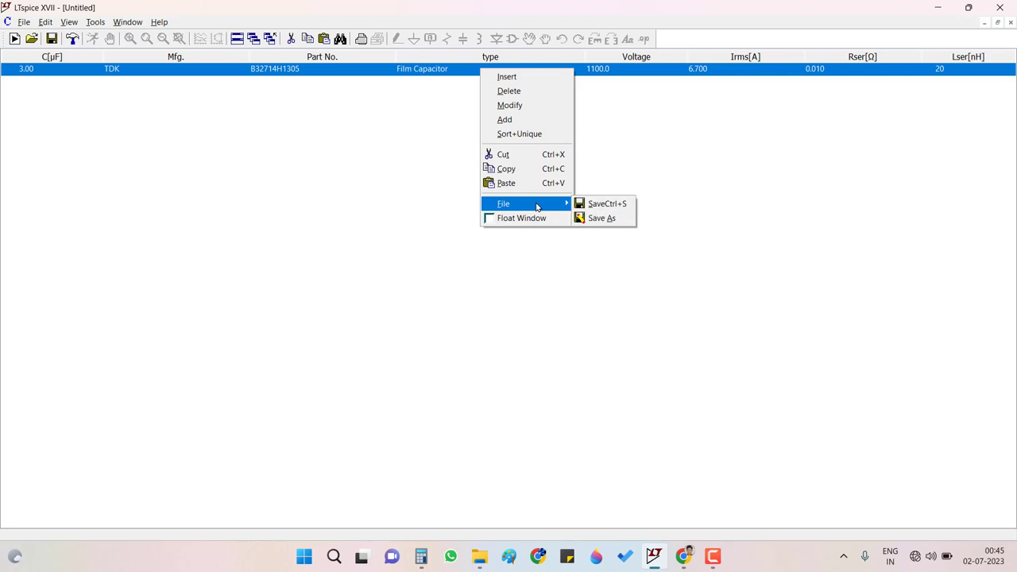
pyautogui.click(615, 219)
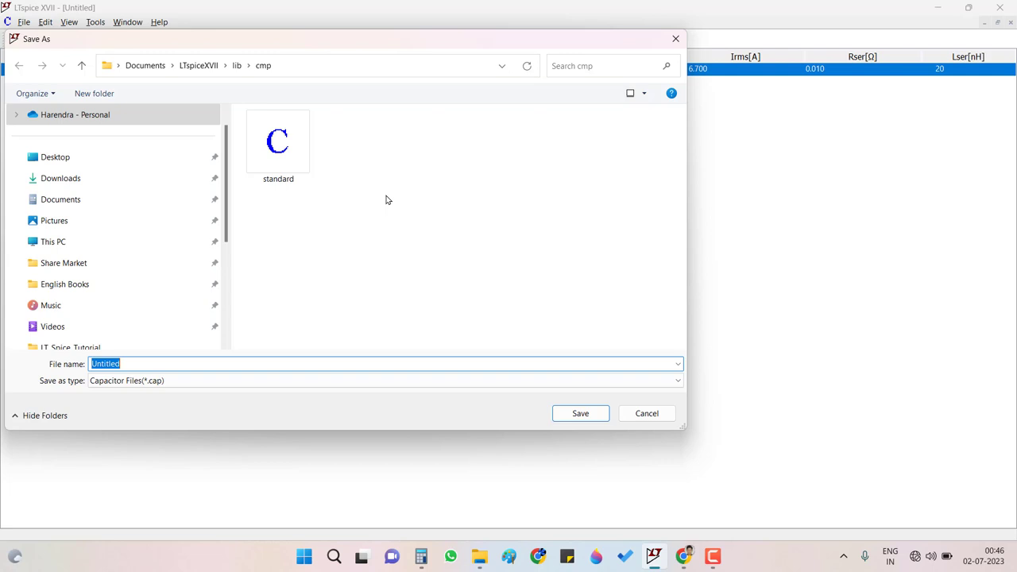
pyautogui.write('My_Cap_lib')
pyautogui.click(577, 414)
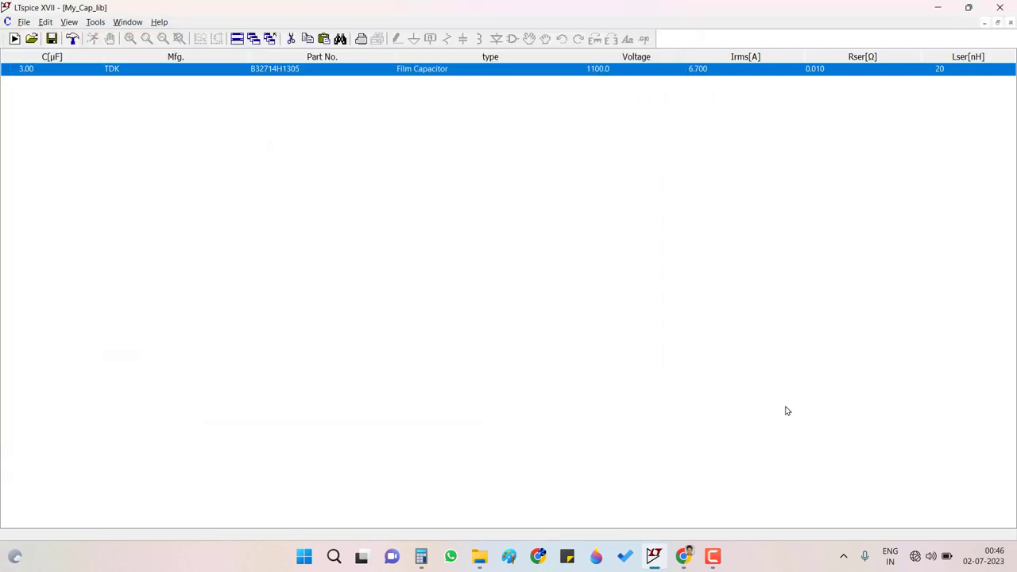
# Create a new schematic and tile its window above the restored My_Cap_lib library window
pyautogui.click(998, 23)
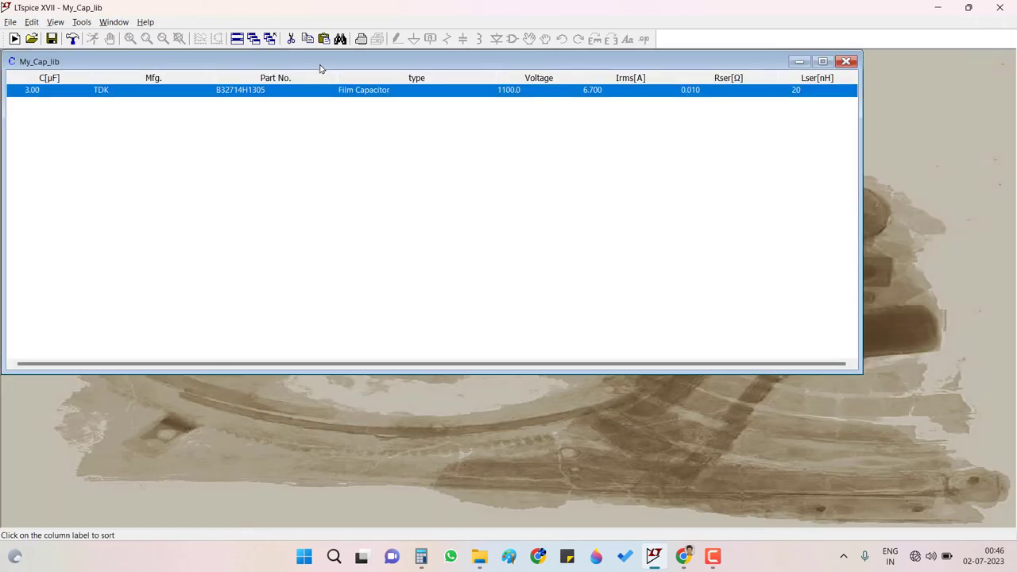
pyautogui.moveTo(322, 63); pyautogui.dragTo(326, 281)
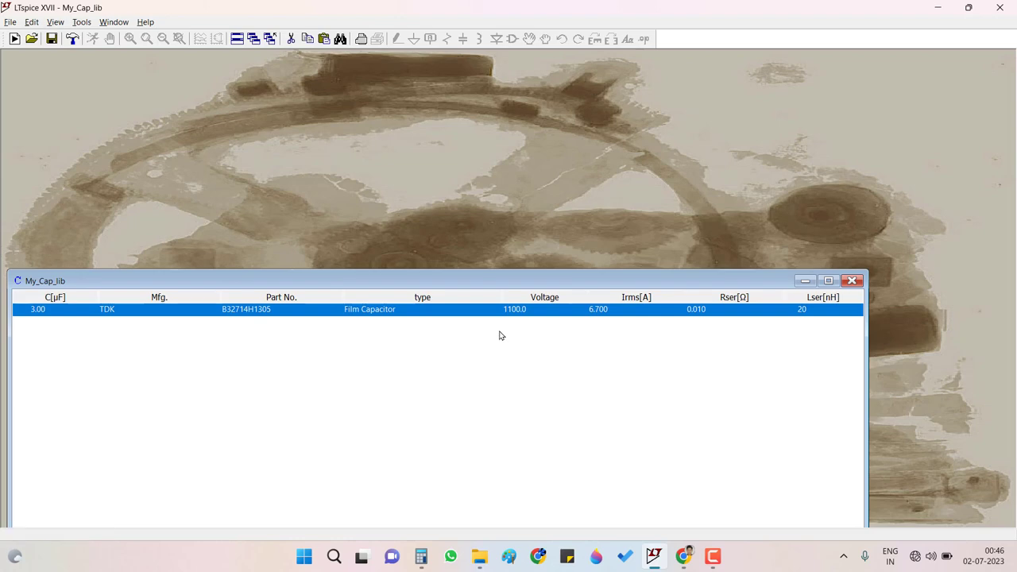
pyautogui.click(7, 23)
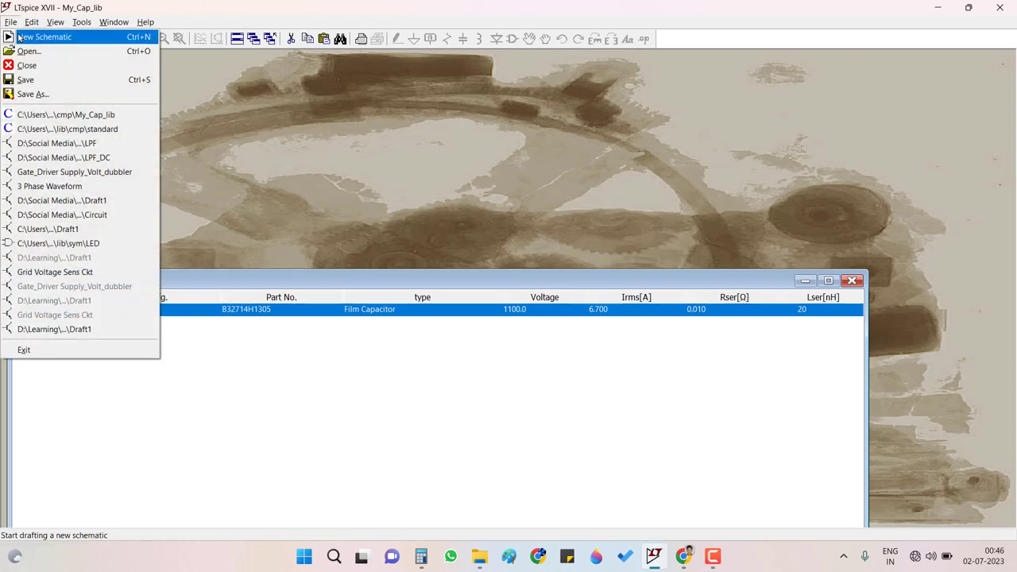
pyautogui.click(44, 37)
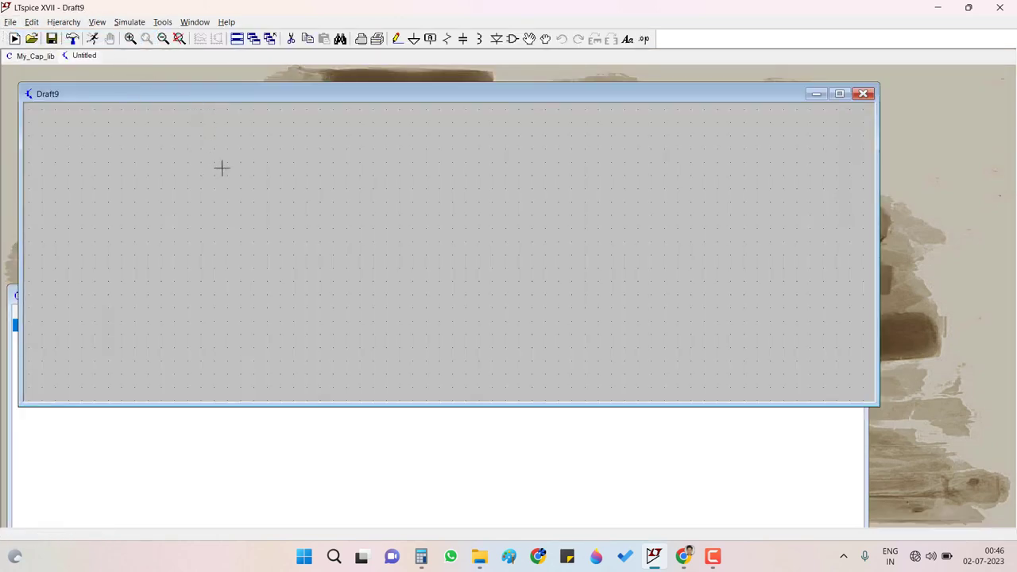
pyautogui.click(239, 44)
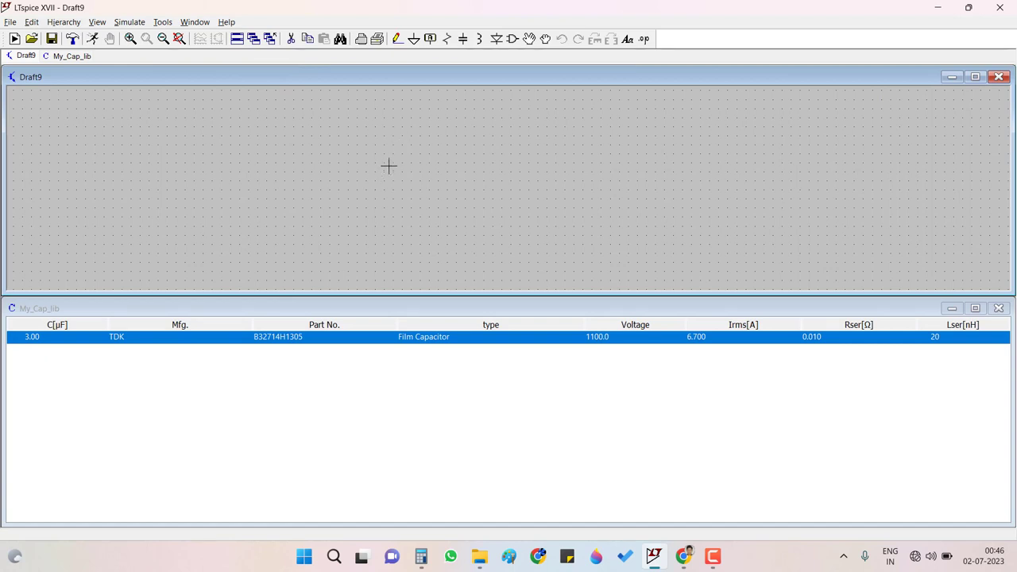
# Place one capacitor near the middle of the new schematic
pyautogui.press('c')
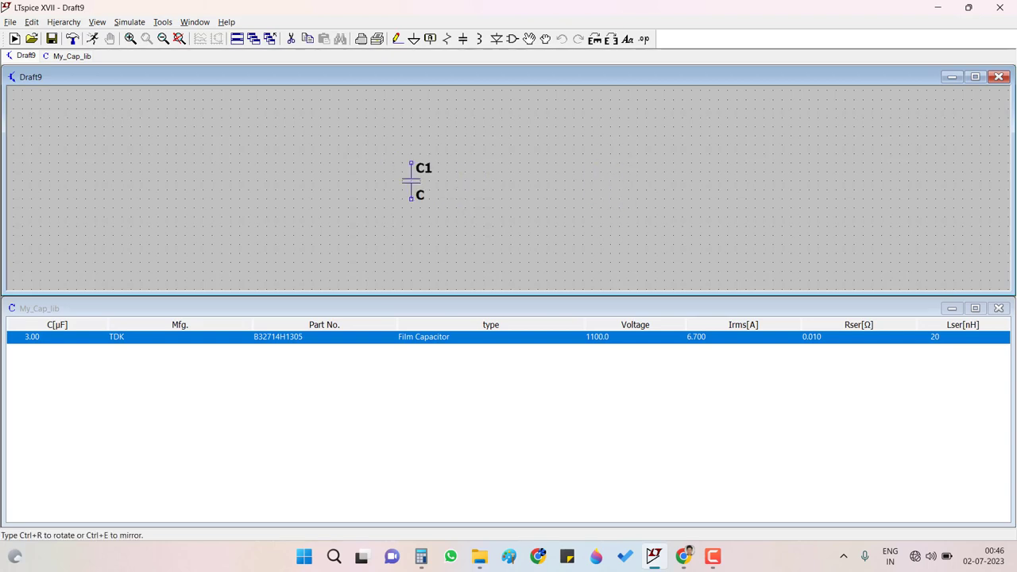
pyautogui.press('Escape')
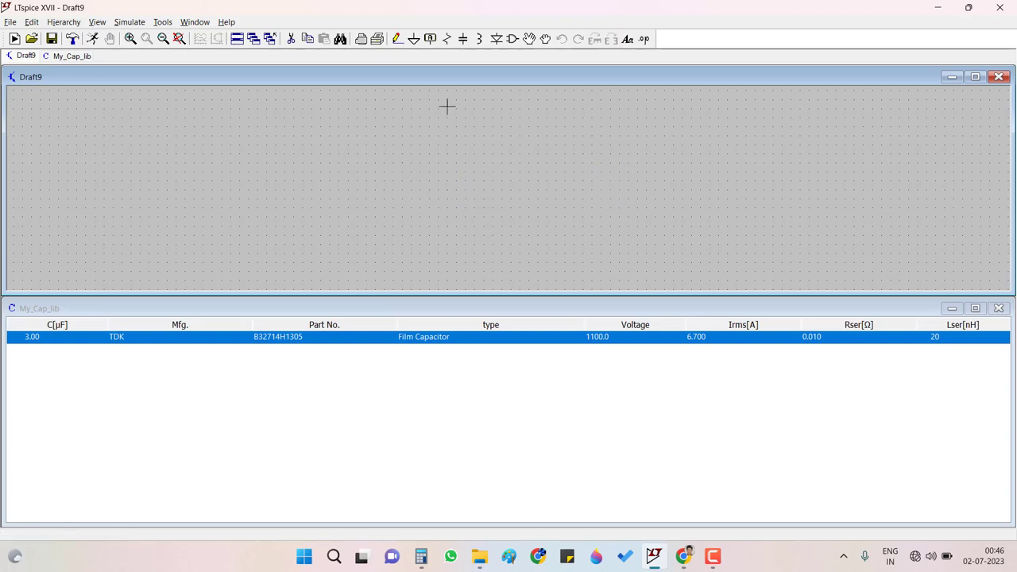
pyautogui.click(461, 42)
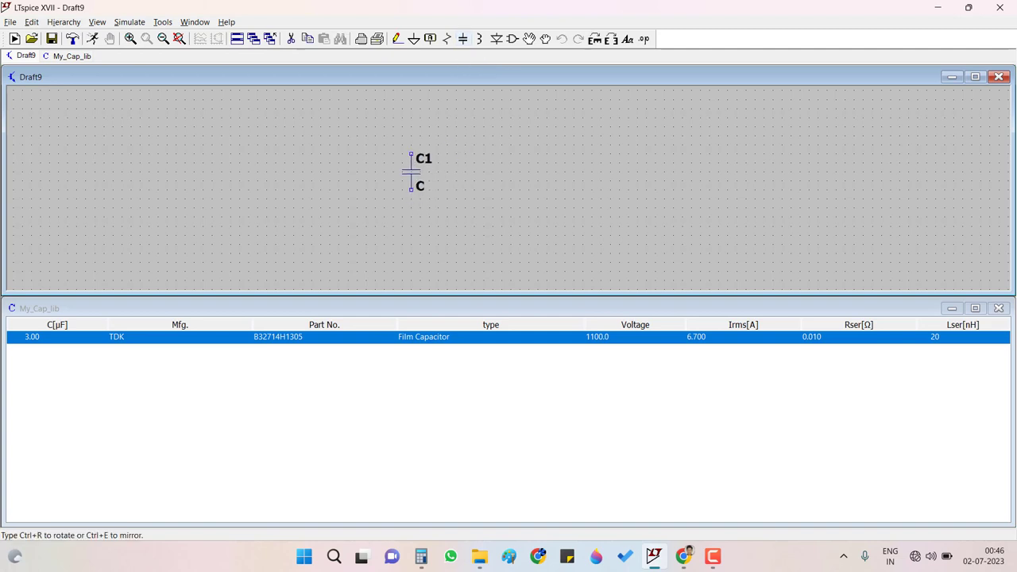
pyautogui.click(438, 171)
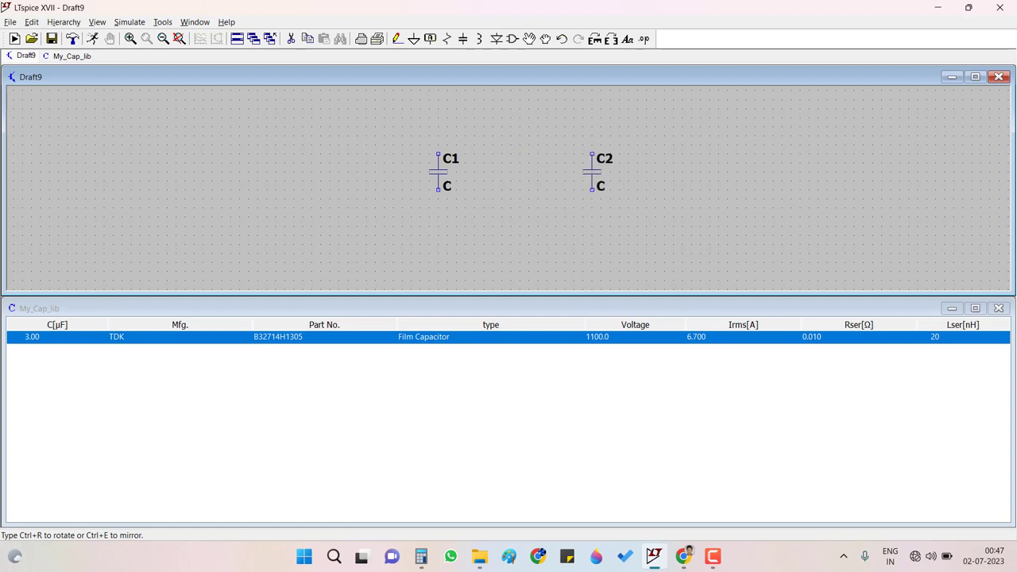
pyautogui.press('Escape')
# Assign the TDK B32714H1305 film capacitor from the stock capacitor database to C1
pyautogui.rightClick(447, 171)
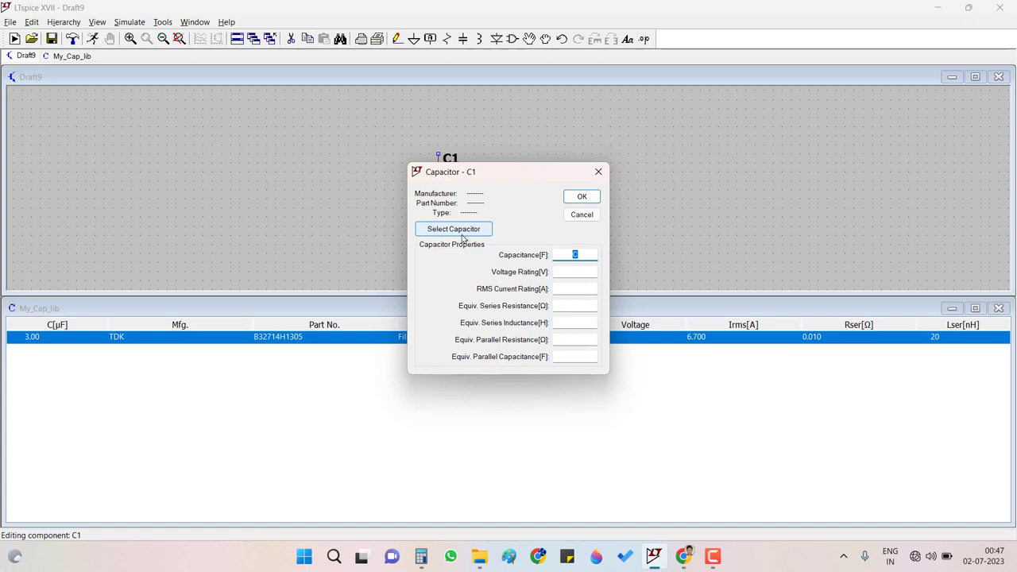
pyautogui.click(466, 231)
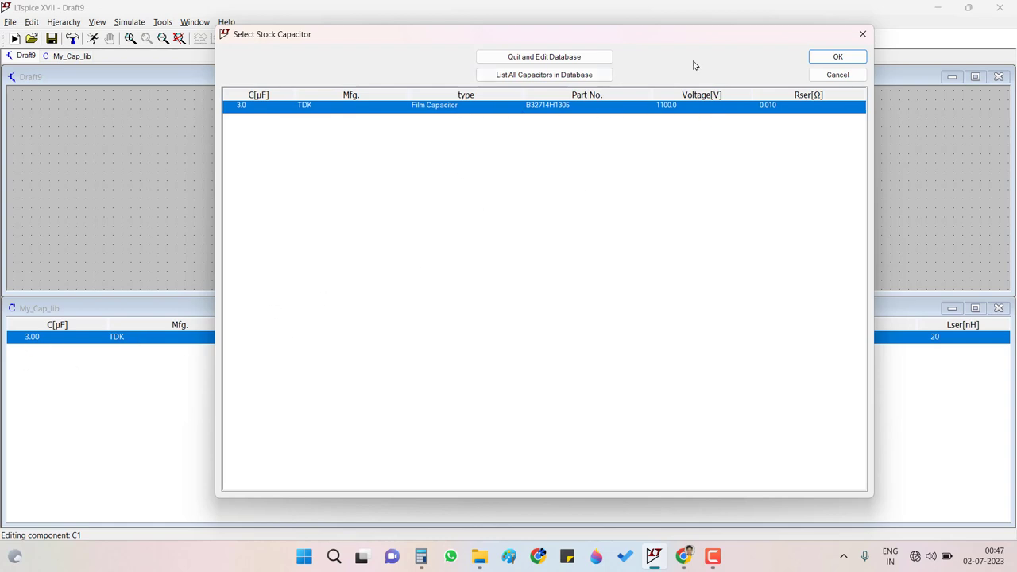
pyautogui.click(838, 57)
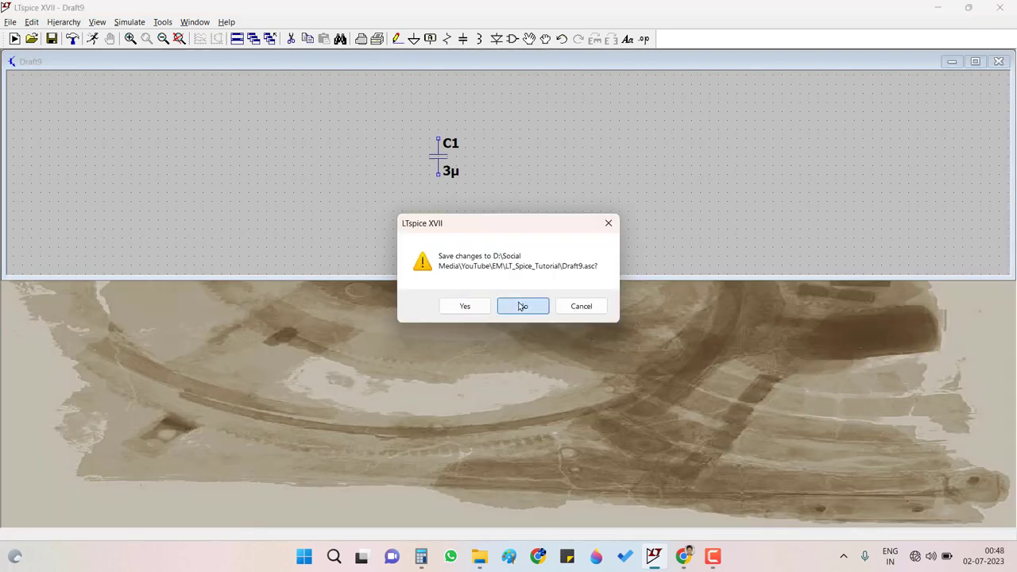
# Close the draft schematic without saving its changes
pyautogui.click(522, 306)
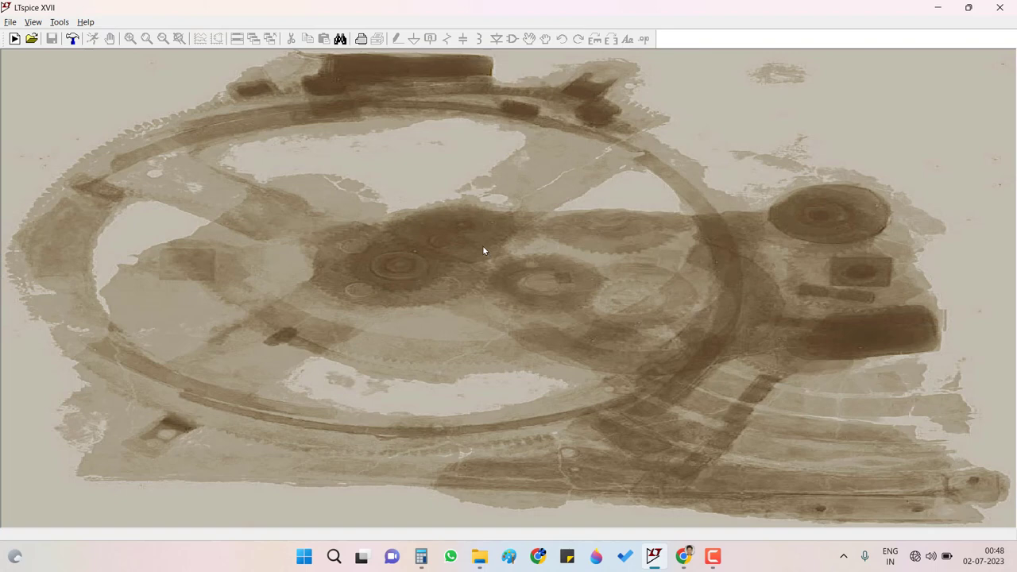
# Create a new schematic and place a single capacitor in its upper middle area
pyautogui.click(14, 39)
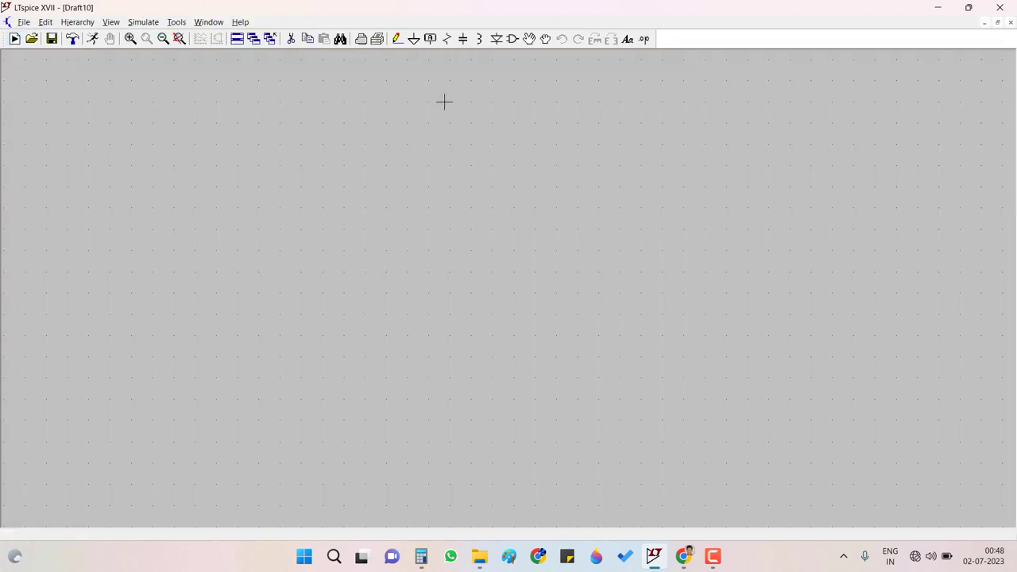
pyautogui.click(465, 43)
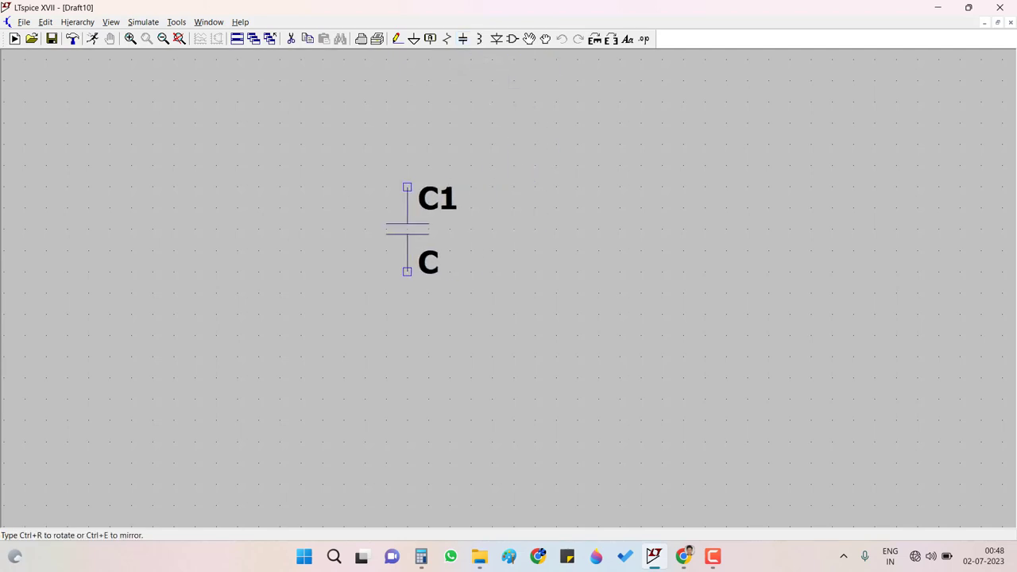
pyautogui.click(408, 189)
pyautogui.press('Escape')
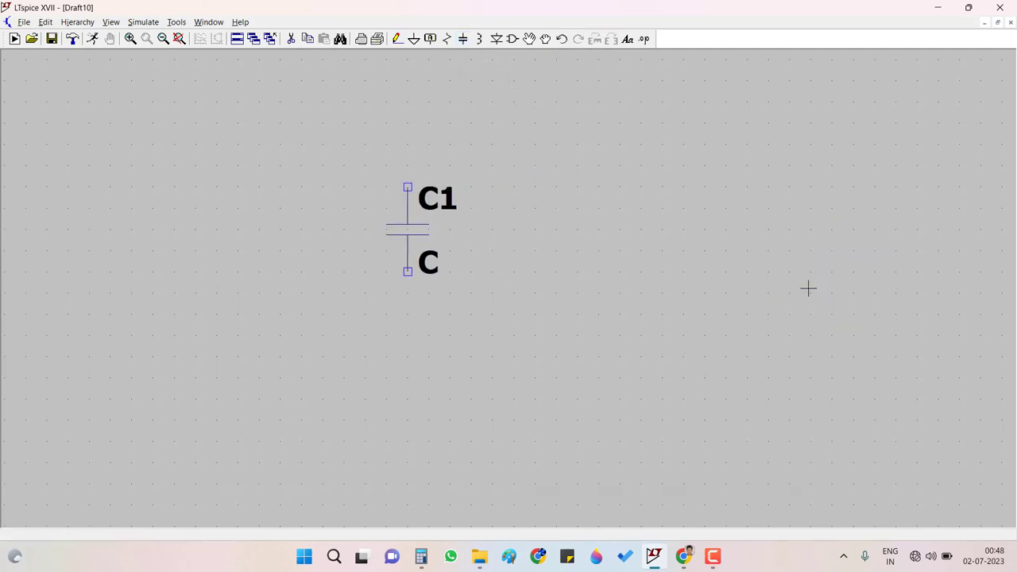
# Open the stock capacitor database for editing from C1's capacitor selection list, with the AVX TAJA105K016 entry selected
pyautogui.rightClick(421, 229)
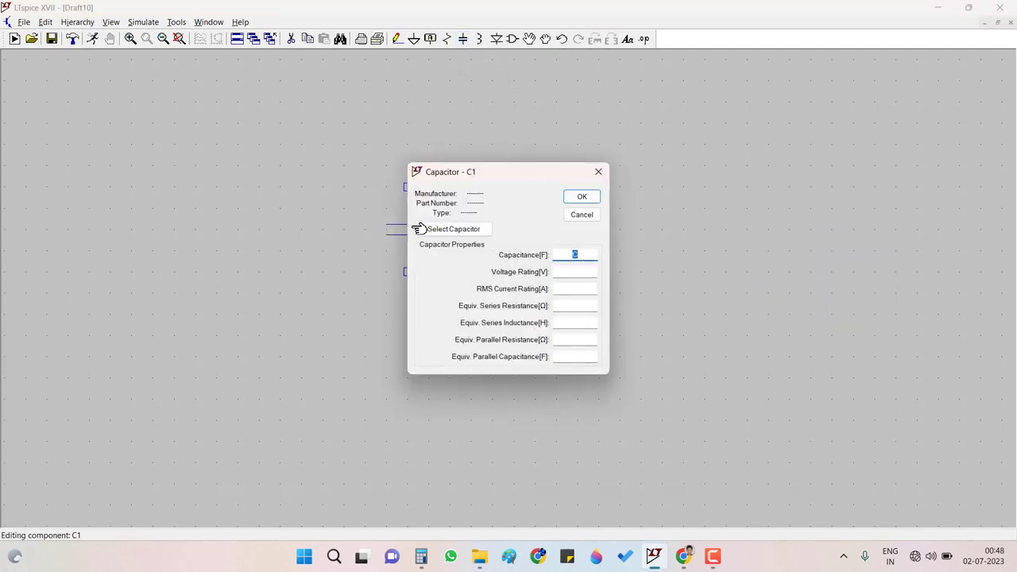
pyautogui.click(459, 232)
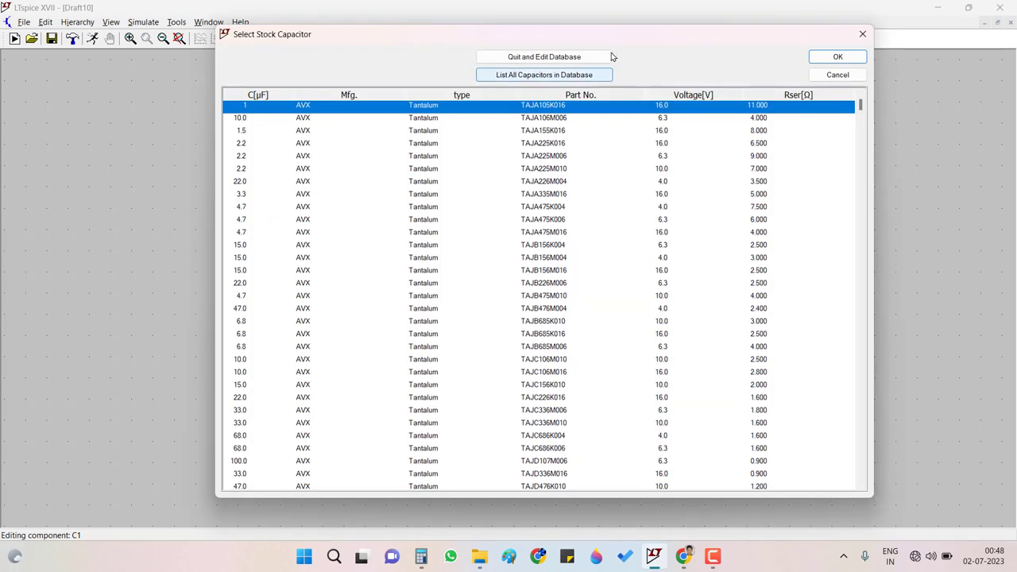
pyautogui.moveTo(592, 44); pyautogui.dragTo(522, 40)
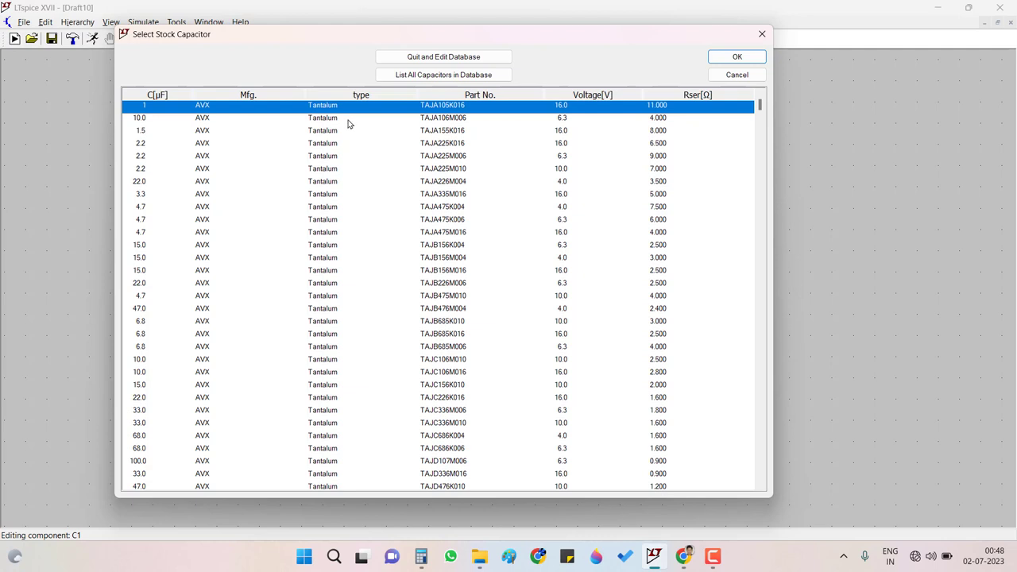
pyautogui.click(334, 143)
pyautogui.scroll(-6, 334, 143)
pyautogui.scroll(6, 333, 143)
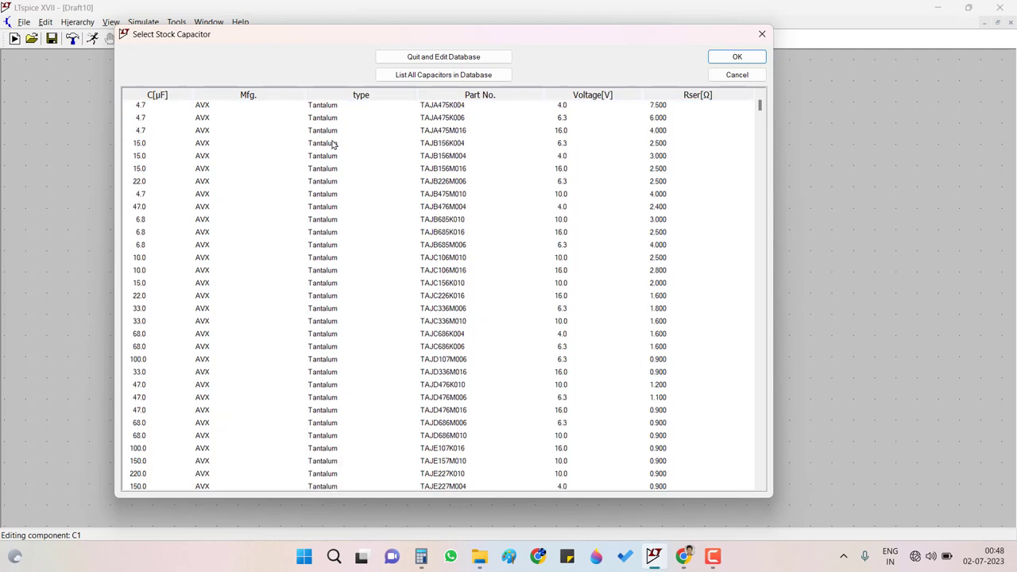
pyautogui.click(320, 120)
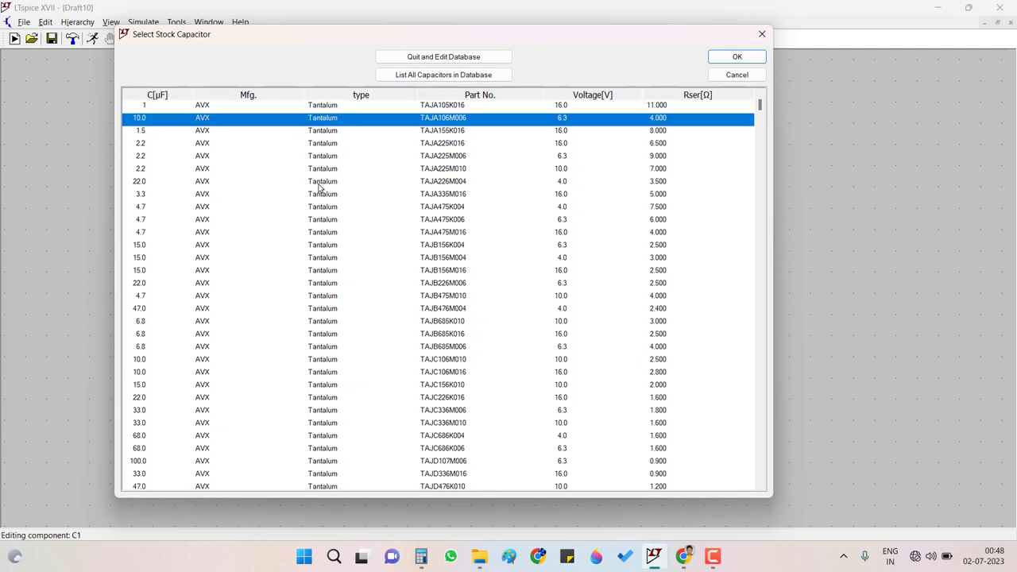
pyautogui.click(459, 108)
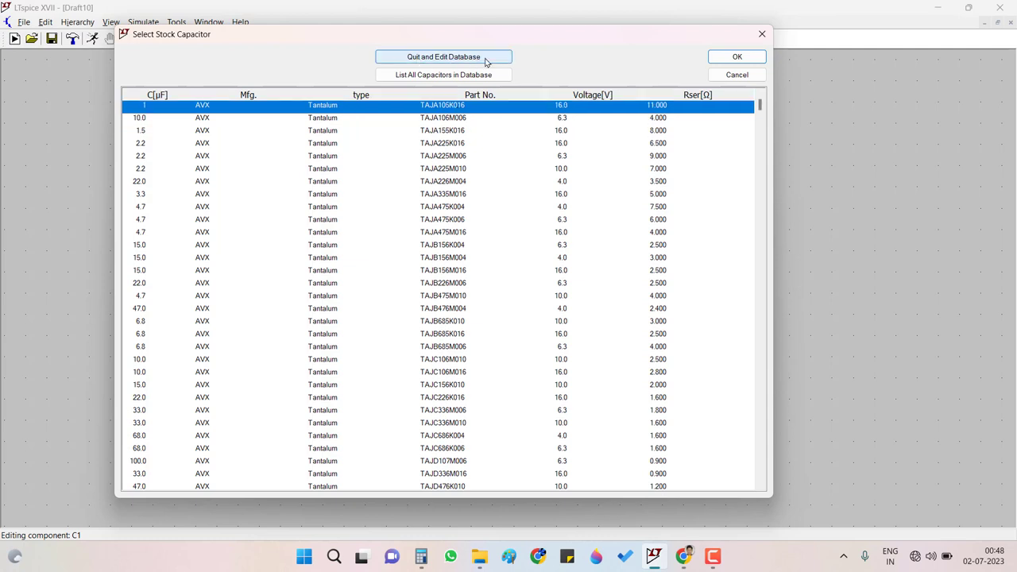
pyautogui.click(486, 62)
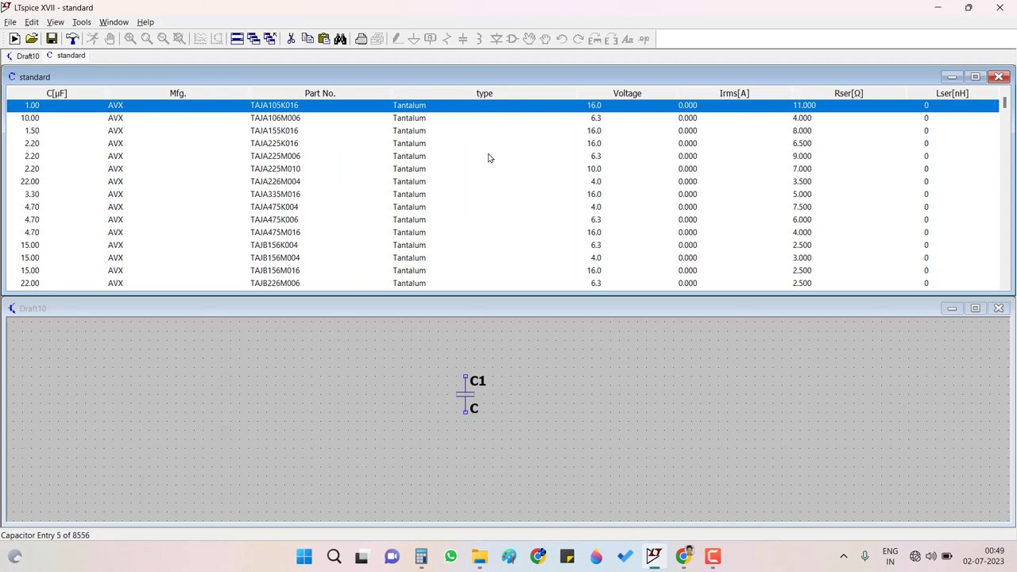
pyautogui.rightClick(460, 108)
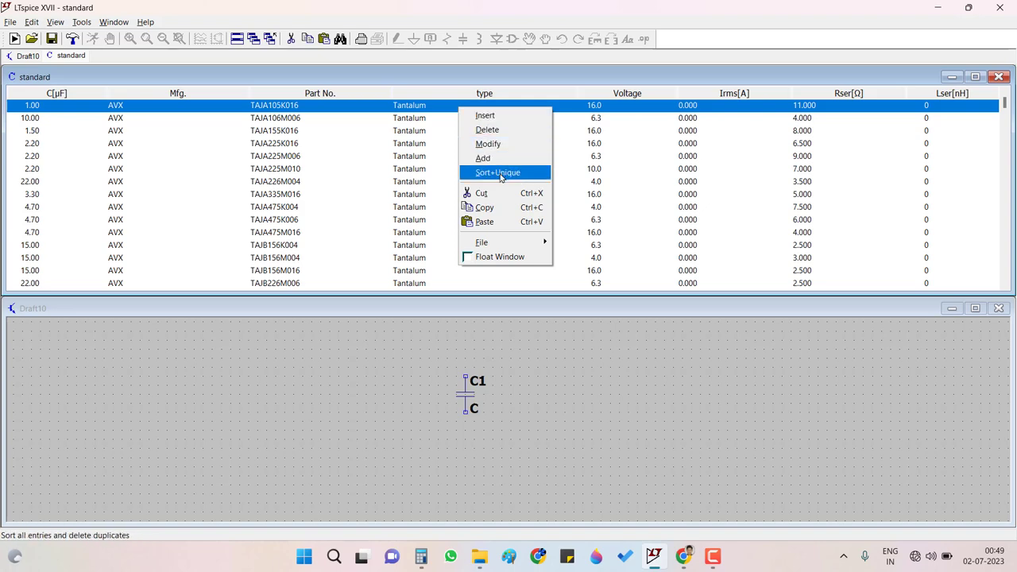
pyautogui.click(498, 117)
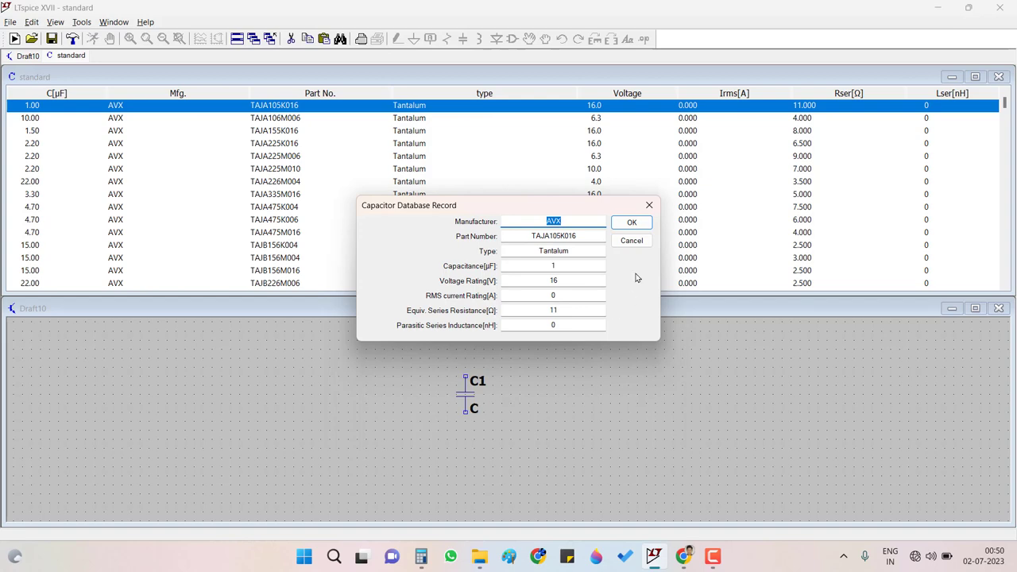
pyautogui.click(637, 243)
# Modify the AVX TAJA105K016 record in the standard library, setting its parasitic series inductance to 10 nH
pyautogui.rightClick(424, 104)
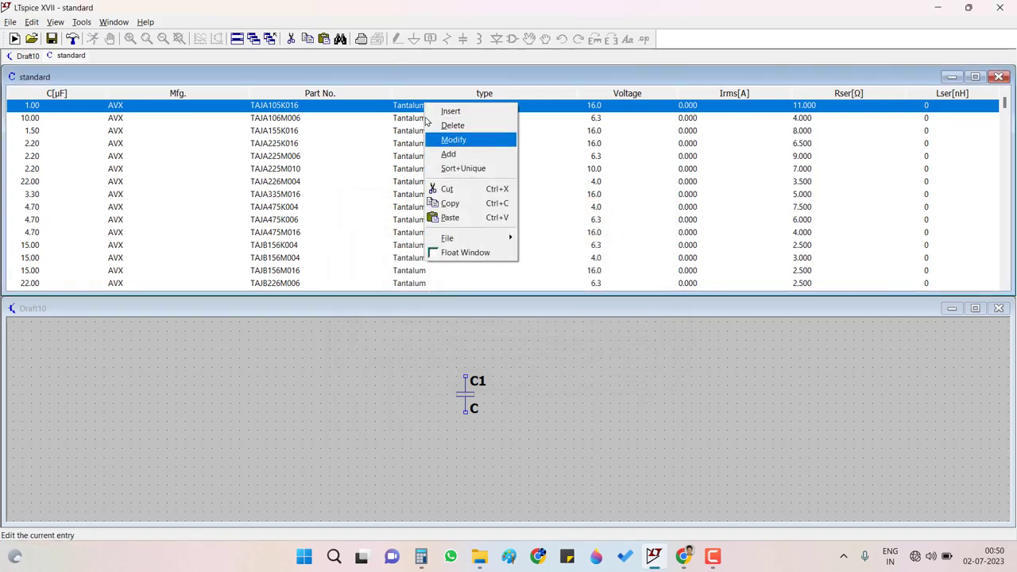
pyautogui.click(459, 142)
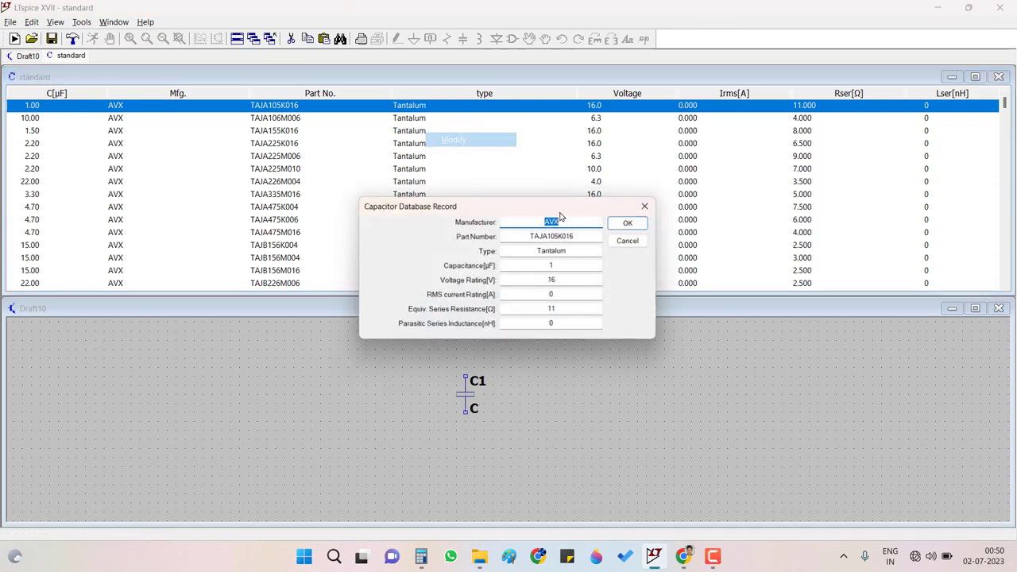
pyautogui.click(574, 265)
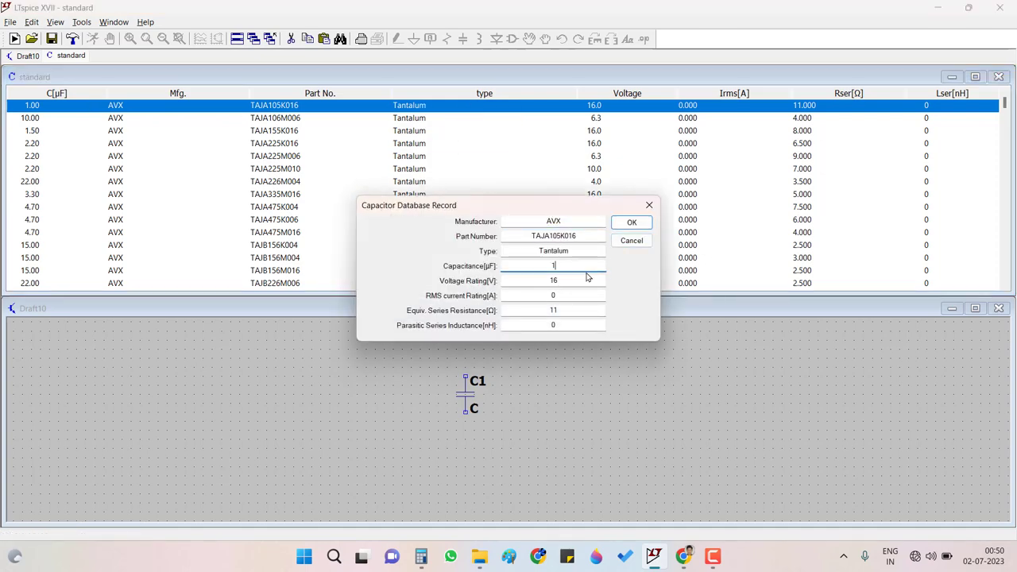
pyautogui.click(578, 327)
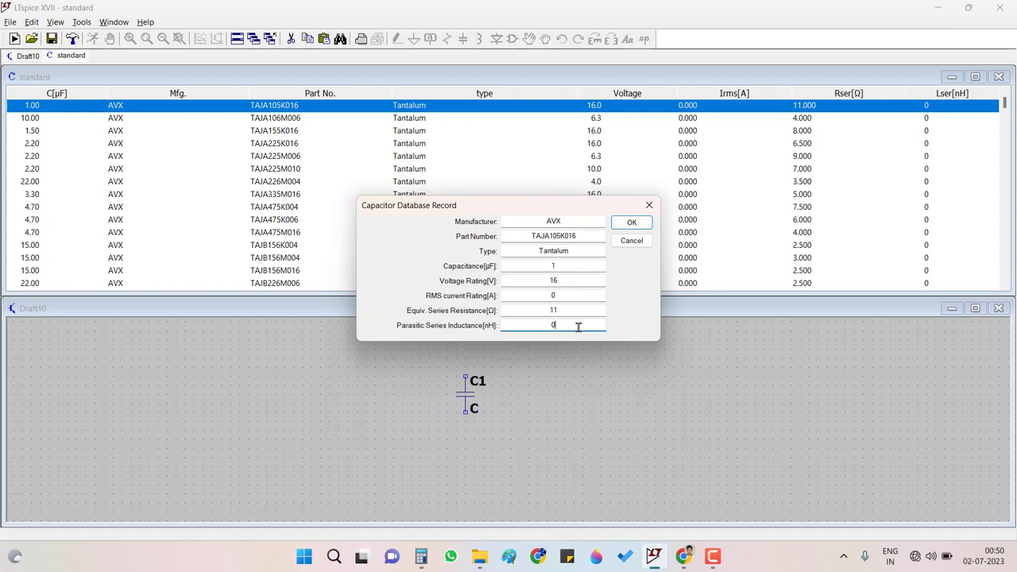
pyautogui.press('BackSpace')
pyautogui.write('10')
pyautogui.click(647, 223)
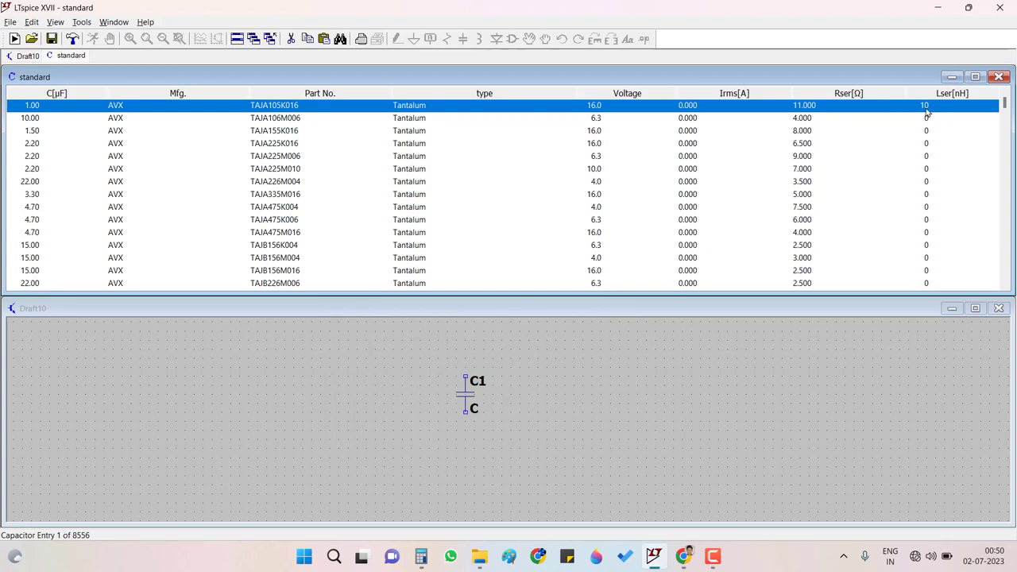
# Bring up the available record commands for the TAJA105K016 entry in the standard library
pyautogui.rightClick(592, 111)
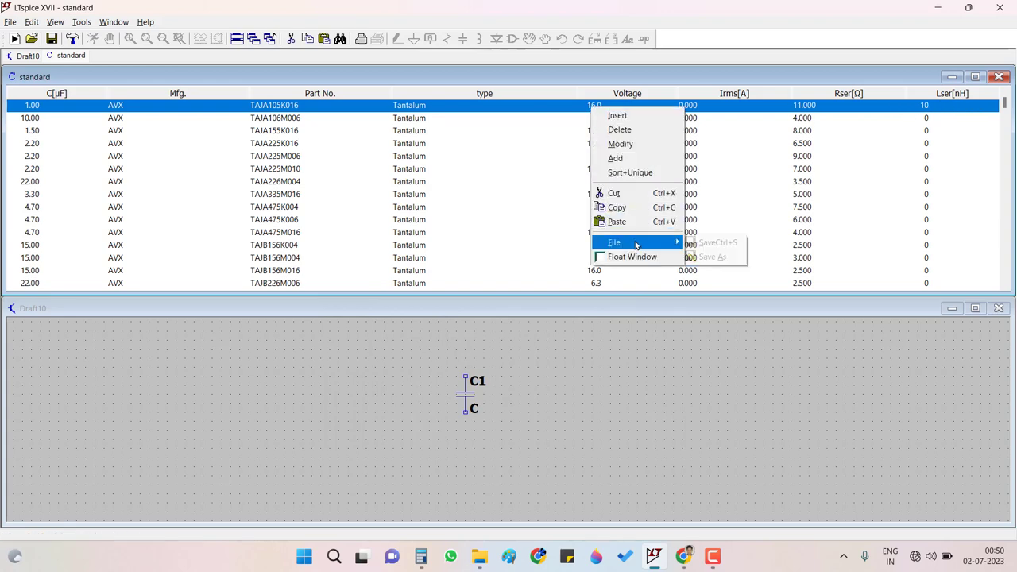
pyautogui.click(864, 111)
pyautogui.rightClick(864, 112)
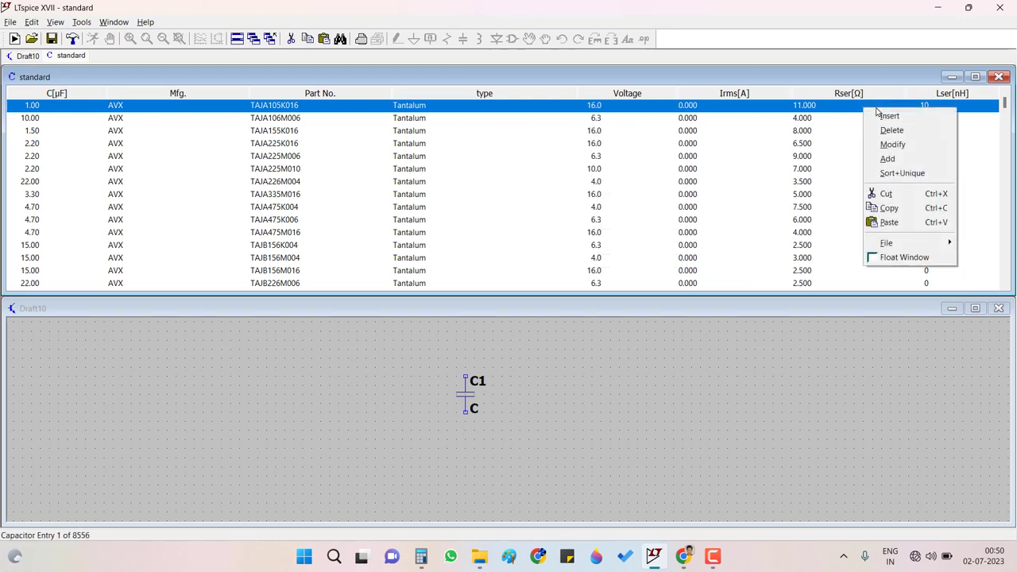